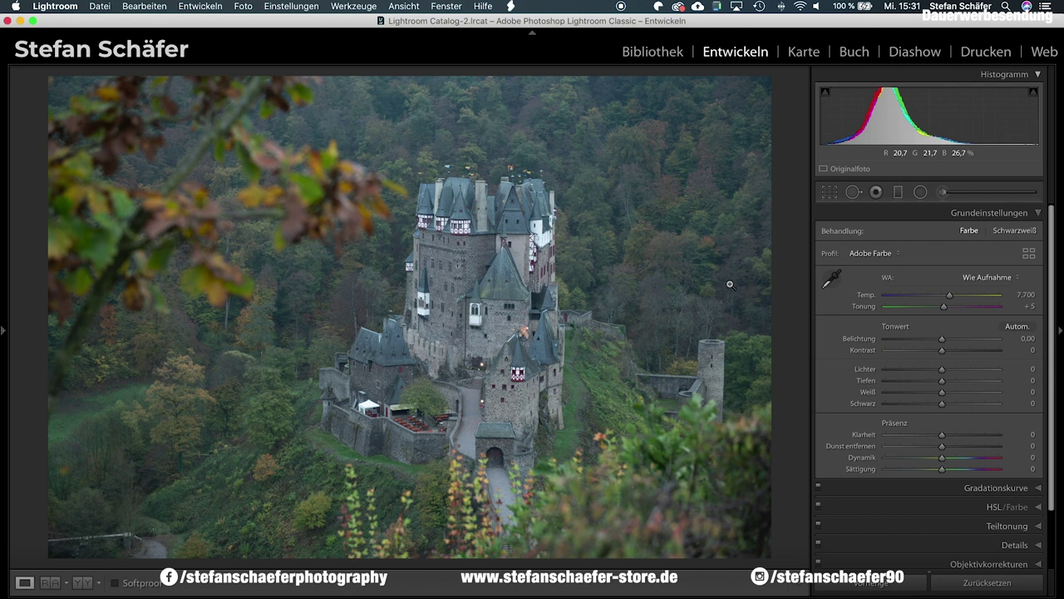
Step: Warm the castle photo's white balance to Temp 9,001 and Tint +23
{"action": "left_click_drag", "start_coordinate": [950, 296], "coordinate": [961, 297]}
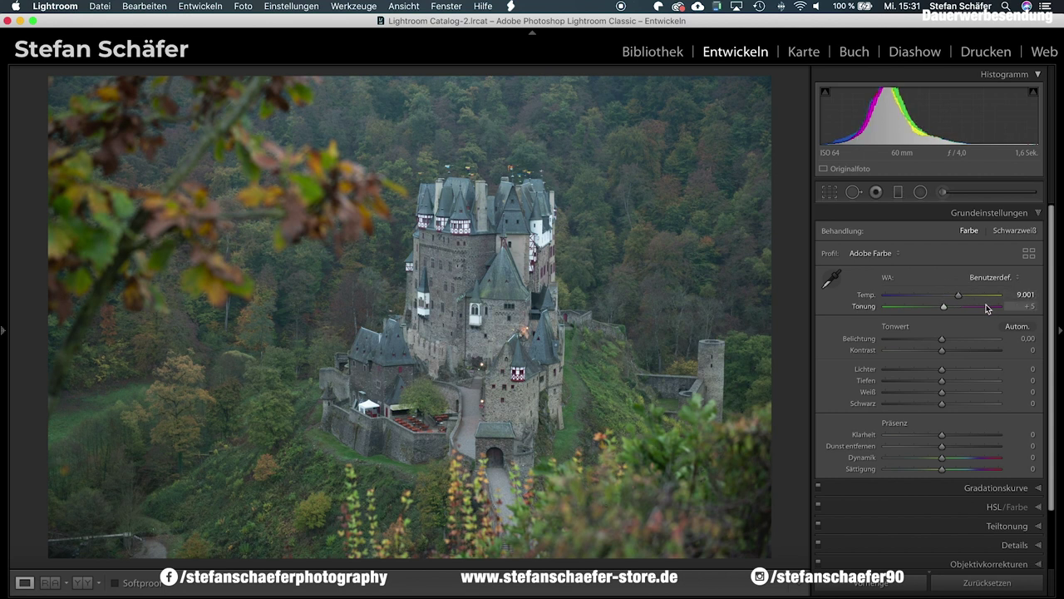
{"action": "left_click_drag", "start_coordinate": [945, 309], "coordinate": [953, 309]}
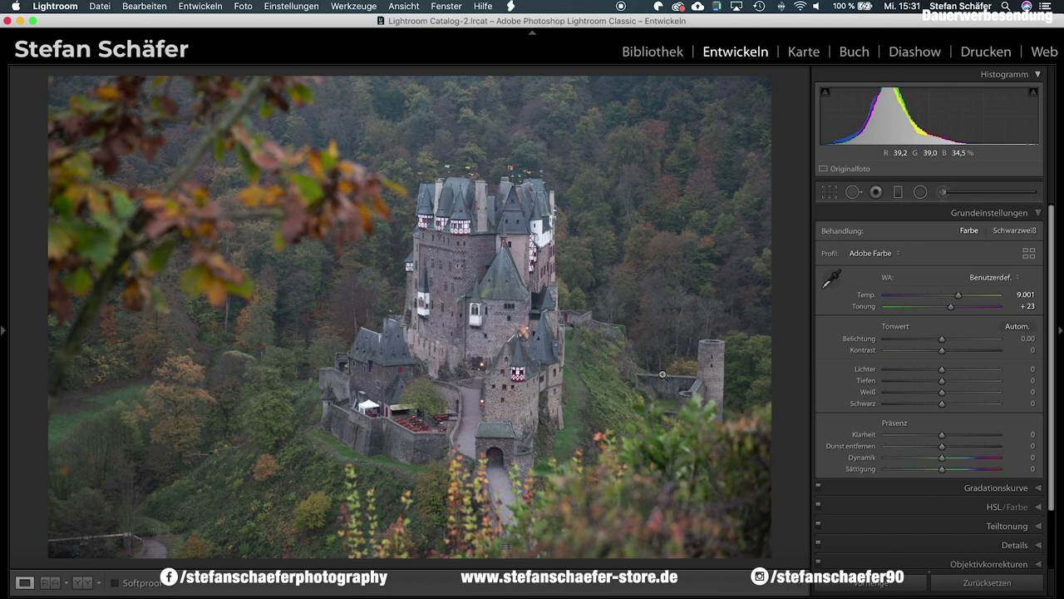
Step: Set Exposure +0.35, Contrast +13, Highlights +22, Shadows −51, Whites +14, Blacks −49
{"action": "left_click_drag", "start_coordinate": [944, 341], "coordinate": [948, 341]}
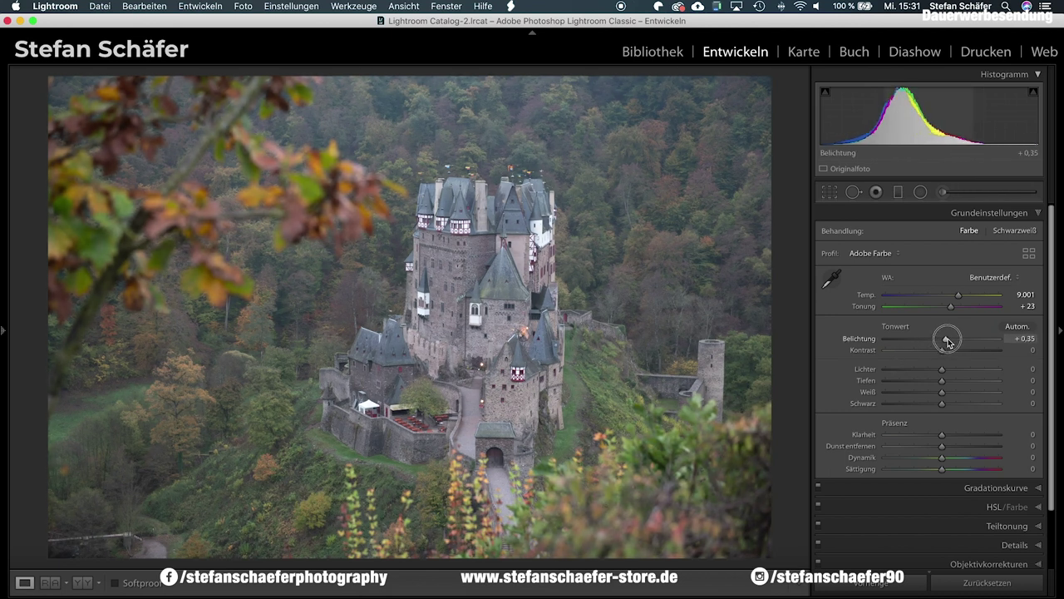
{"action": "left_click_drag", "start_coordinate": [948, 341], "coordinate": [949, 341]}
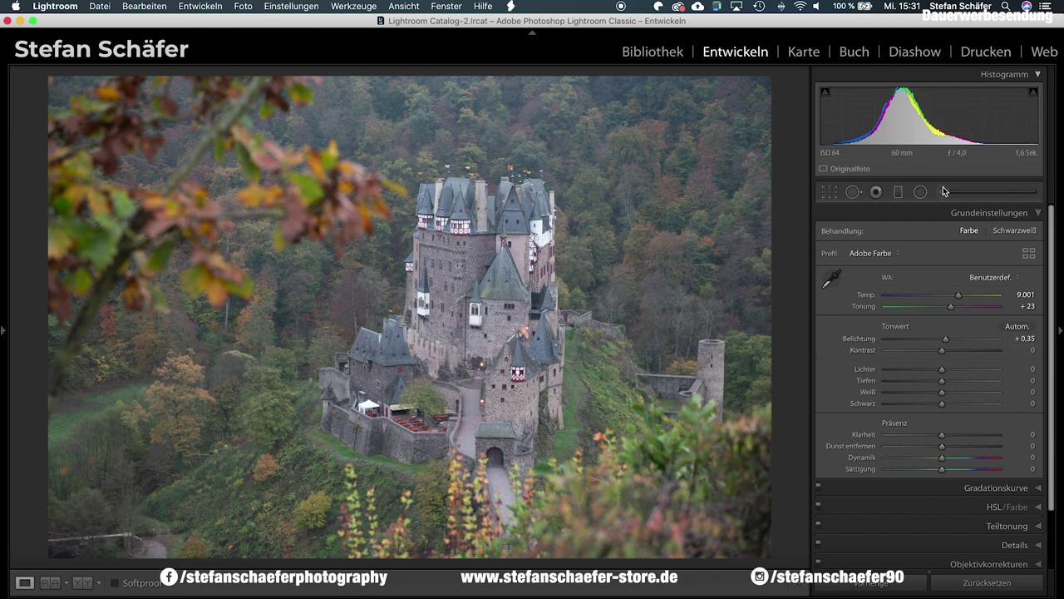
{"action": "left_click_drag", "start_coordinate": [942, 350], "coordinate": [950, 352]}
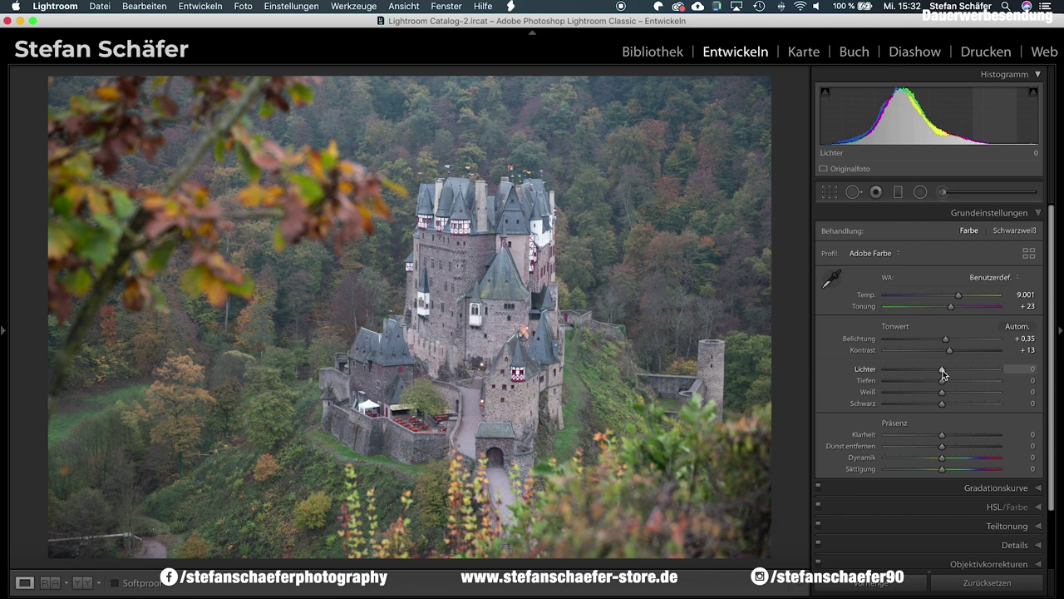
{"action": "left_click_drag", "start_coordinate": [942, 371], "coordinate": [954, 372]}
{"action": "mouse_move", "coordinate": [955, 372]}
{"action": "left_mouse_down"}
{"action": "mouse_move", "coordinate": [913, 382]}
{"action": "mouse_move", "coordinate": [952, 394]}
{"action": "mouse_move", "coordinate": [914, 405]}
{"action": "left_mouse_up"}
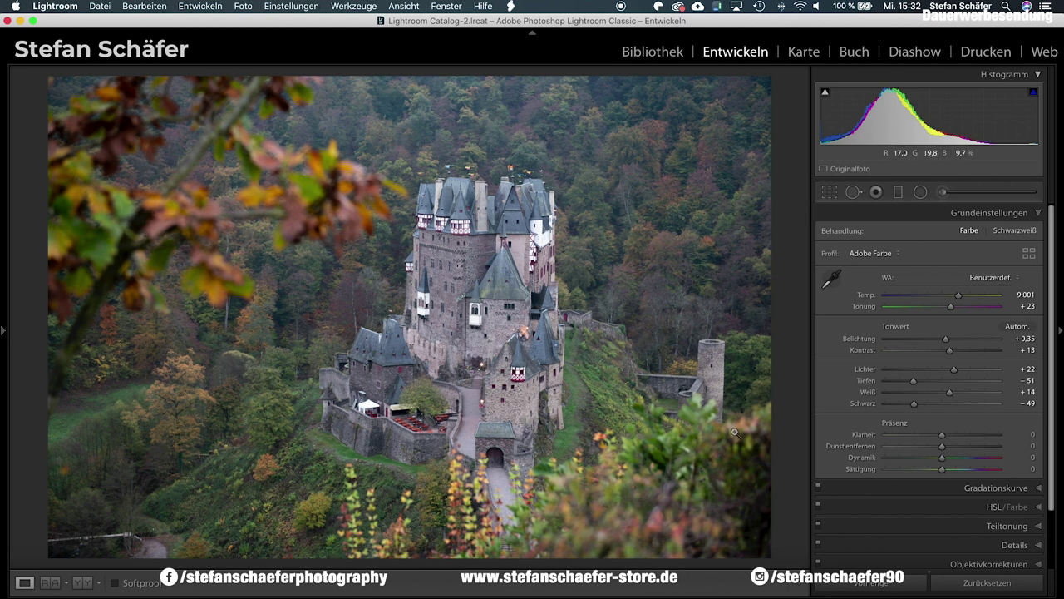
Step: Add Clarity +25 and Dehaze +13, and lower Vibrance to −8 and Saturation to −11
{"action": "left_click", "coordinate": [943, 436]}
{"action": "left_click_drag", "start_coordinate": [943, 435], "coordinate": [955, 436]}
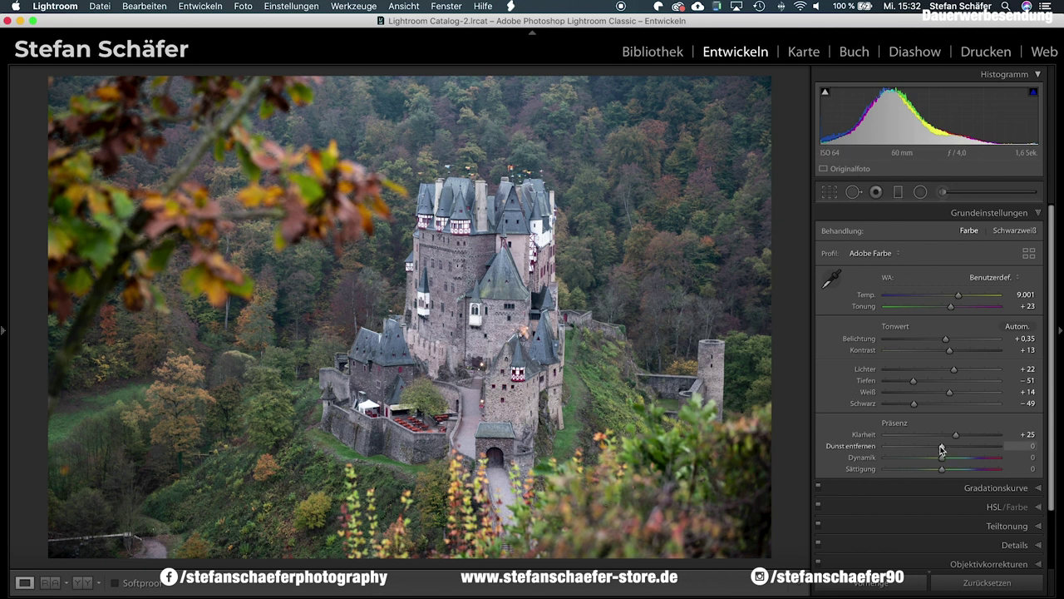
{"action": "left_click_drag", "start_coordinate": [942, 450], "coordinate": [948, 448]}
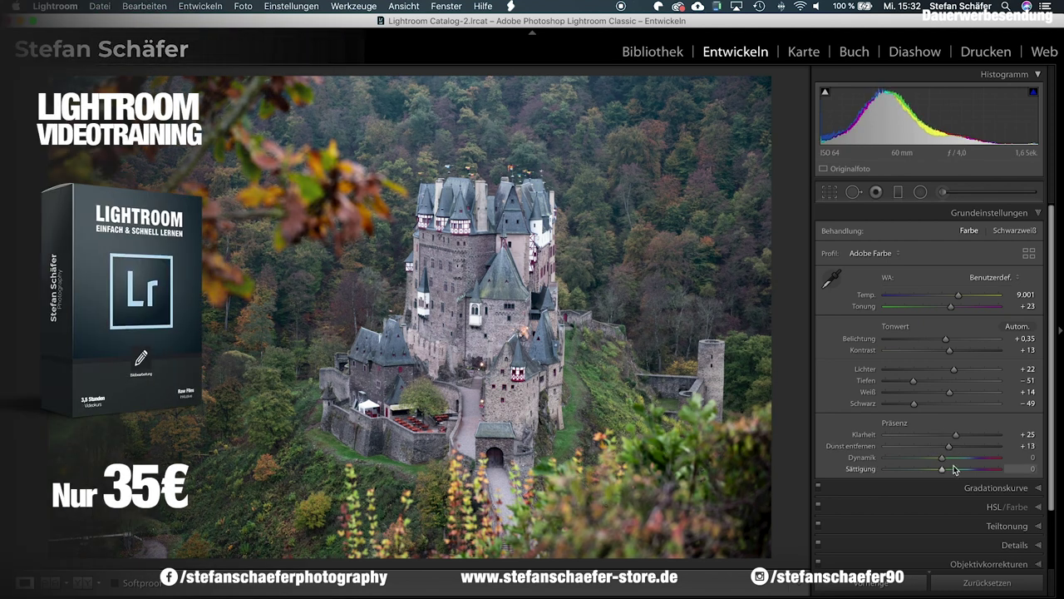
{"action": "left_click_drag", "start_coordinate": [942, 469], "coordinate": [936, 469]}
{"action": "left_click_drag", "start_coordinate": [942, 459], "coordinate": [938, 460]}
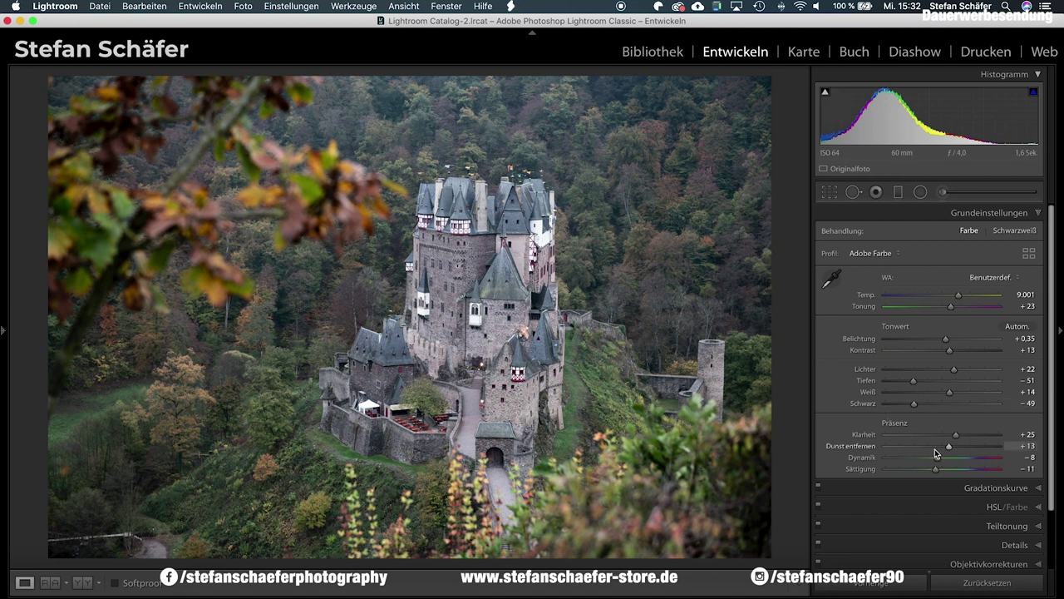
Step: Shape an RGB S-curve with blacks lifted to 5.1% and whites lowered to 96.1%
{"action": "left_click", "coordinate": [967, 487]}
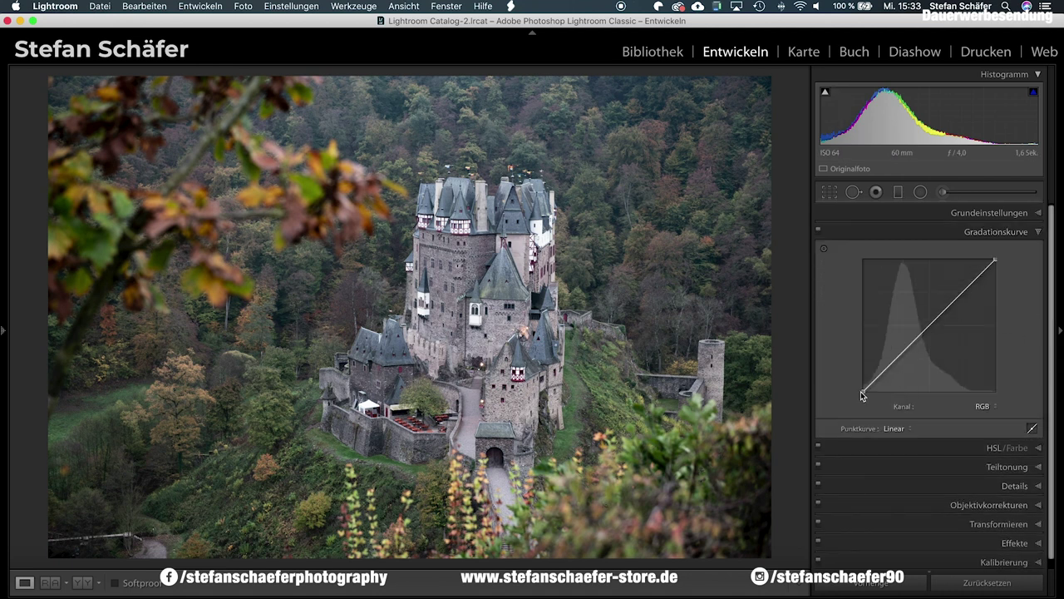
{"action": "left_click_drag", "start_coordinate": [895, 357], "coordinate": [898, 366]}
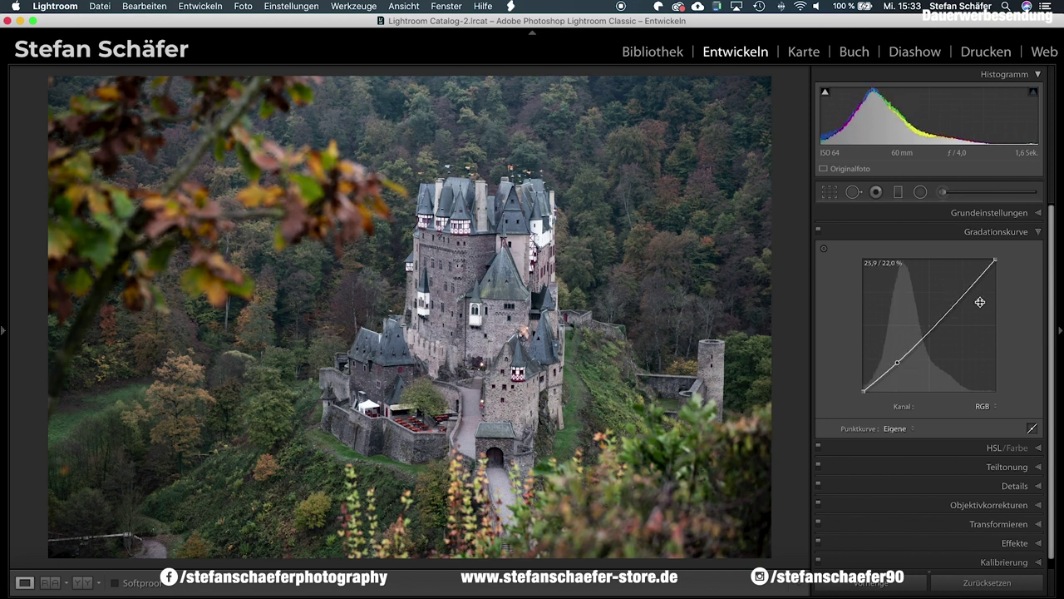
{"action": "left_click_drag", "start_coordinate": [964, 294], "coordinate": [963, 288]}
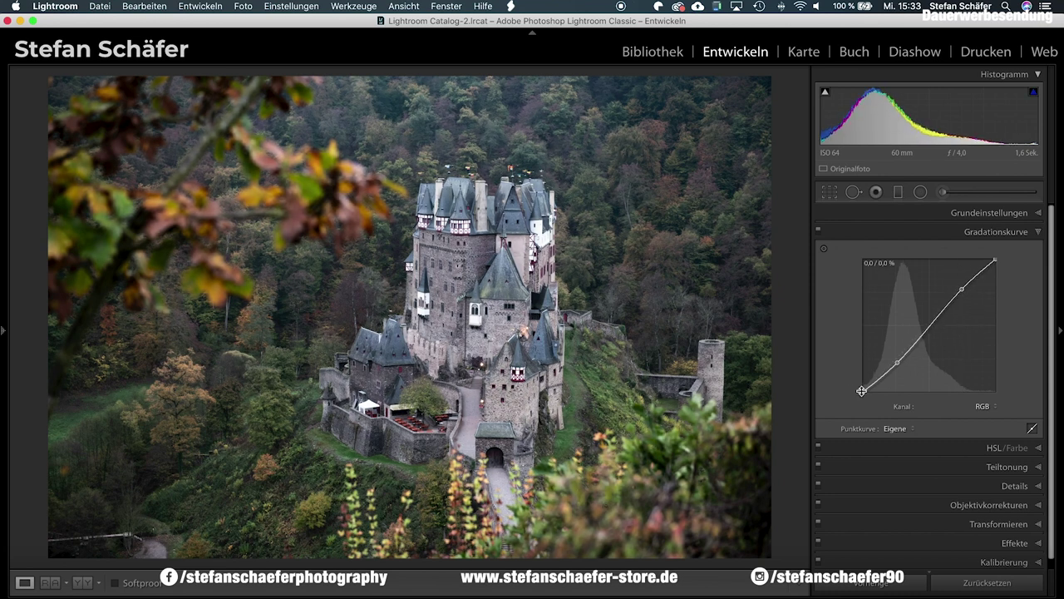
{"action": "left_click_drag", "start_coordinate": [863, 395], "coordinate": [860, 385]}
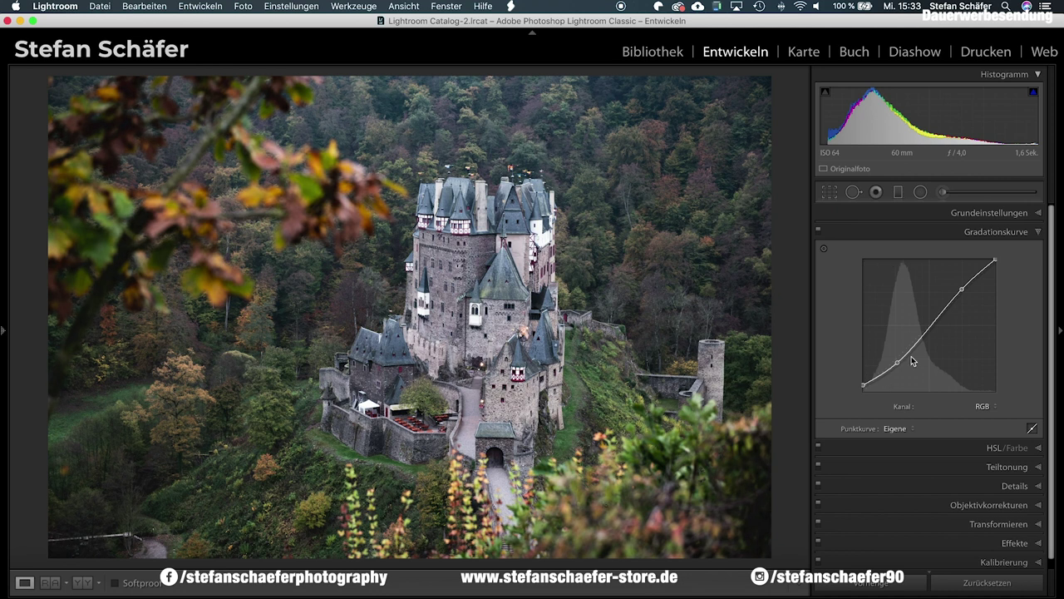
{"action": "left_click_drag", "start_coordinate": [1003, 263], "coordinate": [997, 263]}
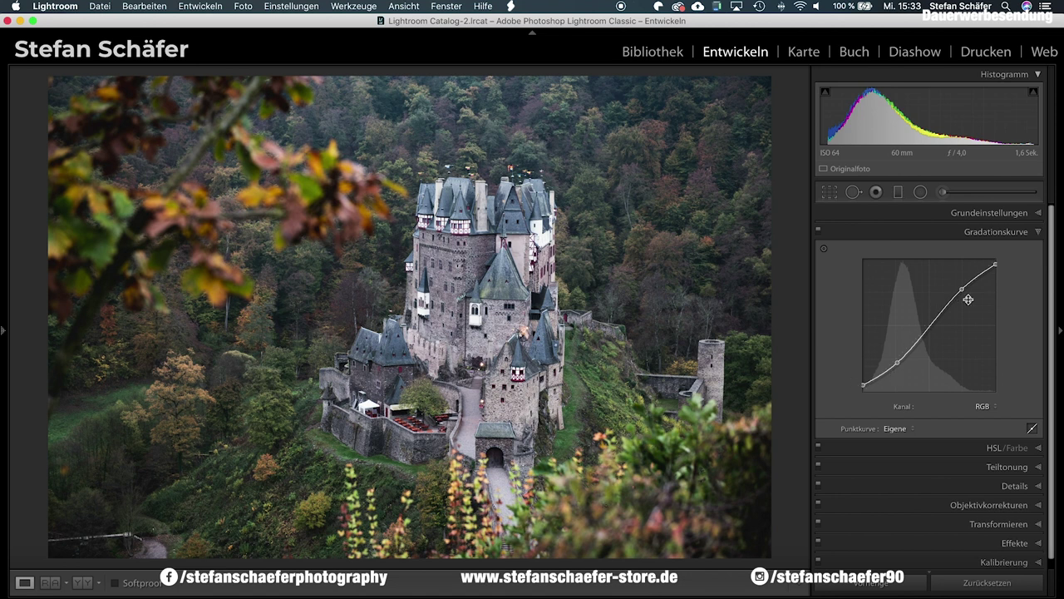
Step: Lift the midtones slightly on the red and green channel curves
{"action": "left_click", "coordinate": [990, 408]}
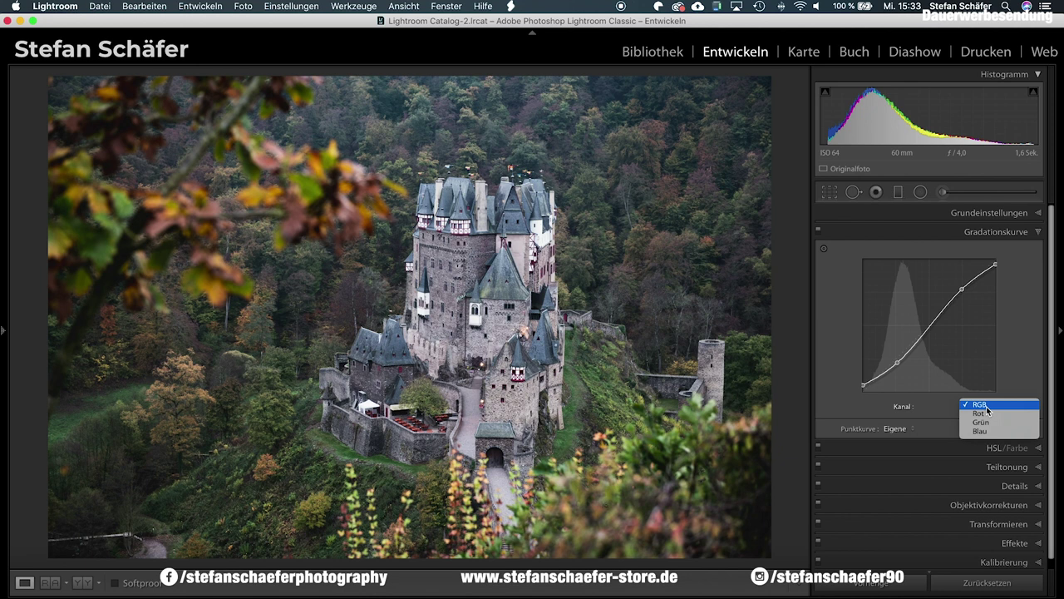
{"action": "left_click", "coordinate": [981, 414]}
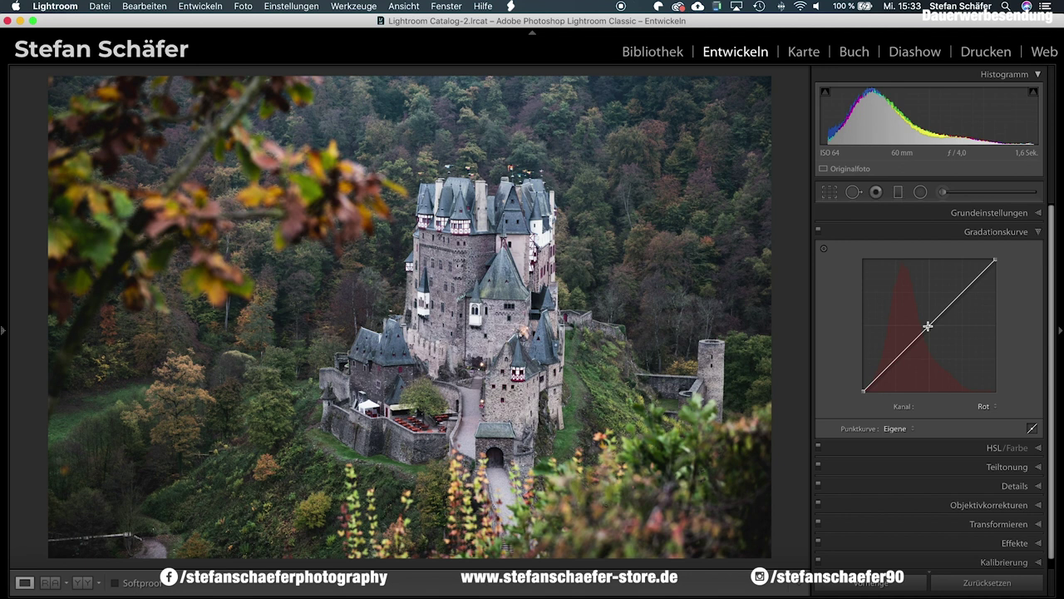
{"action": "left_click", "coordinate": [928, 327]}
{"action": "left_click_drag", "start_coordinate": [930, 331], "coordinate": [928, 327]}
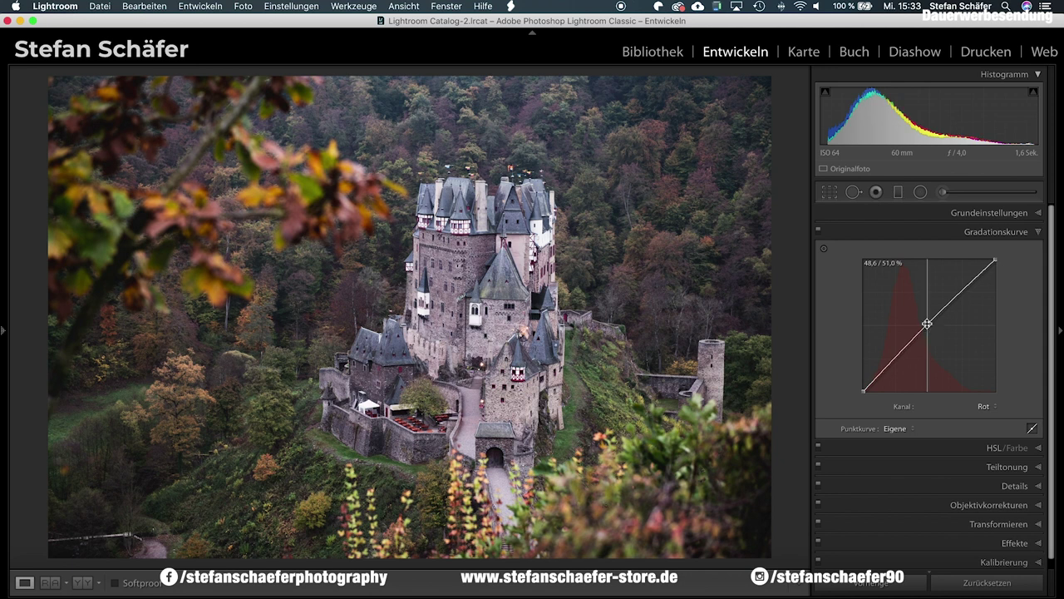
{"action": "left_click", "coordinate": [984, 406]}
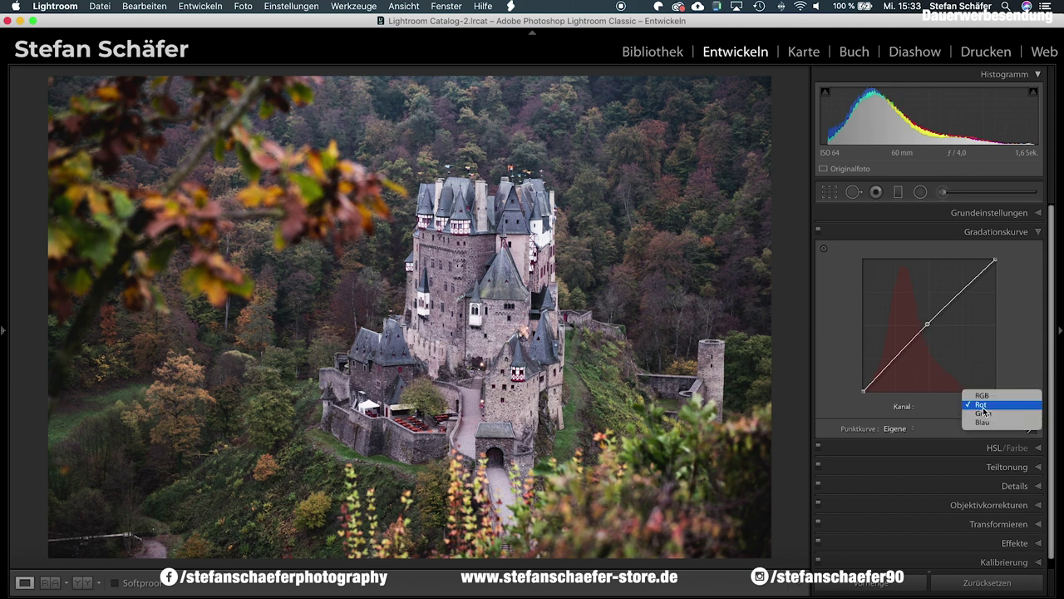
{"action": "left_click", "coordinate": [988, 416]}
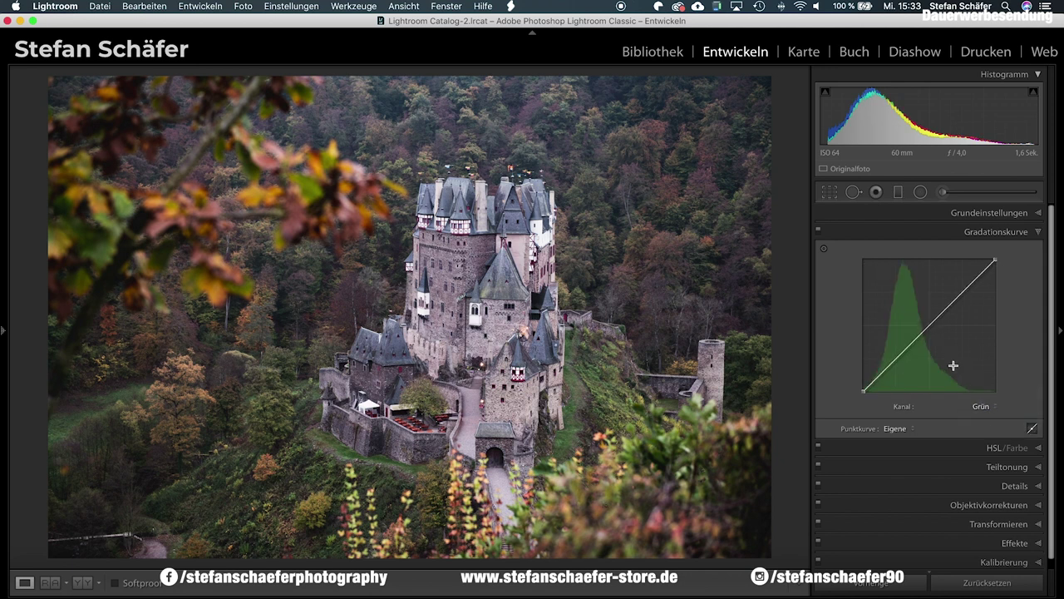
{"action": "left_click_drag", "start_coordinate": [927, 326], "coordinate": [929, 329]}
{"action": "left_click", "coordinate": [926, 324]}
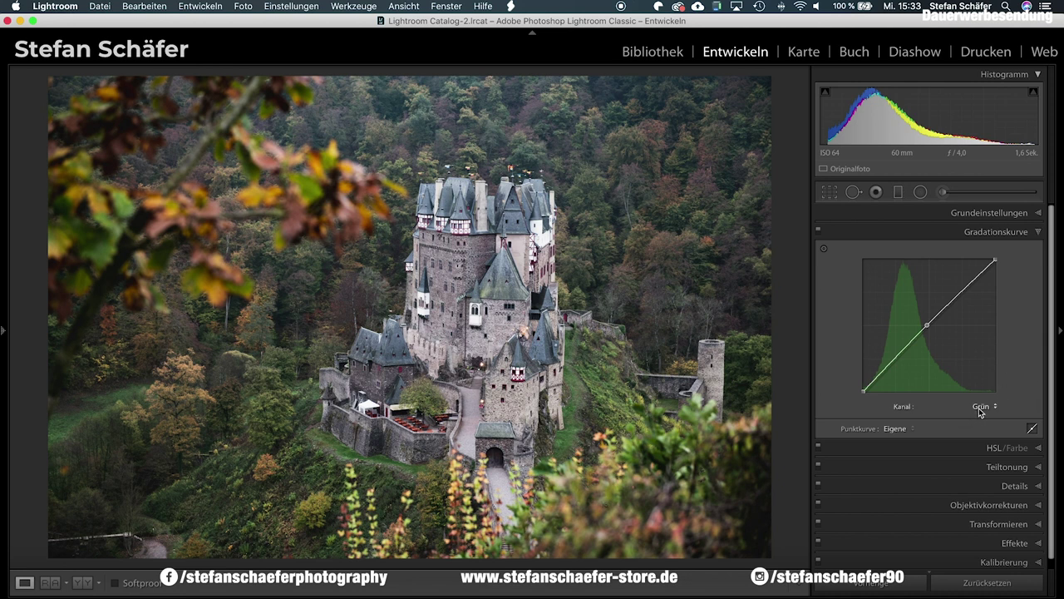
Step: Lower the blue curve midpoint to about 47.5% and compare with the curve off
{"action": "left_click", "coordinate": [981, 407]}
{"action": "left_click", "coordinate": [985, 415]}
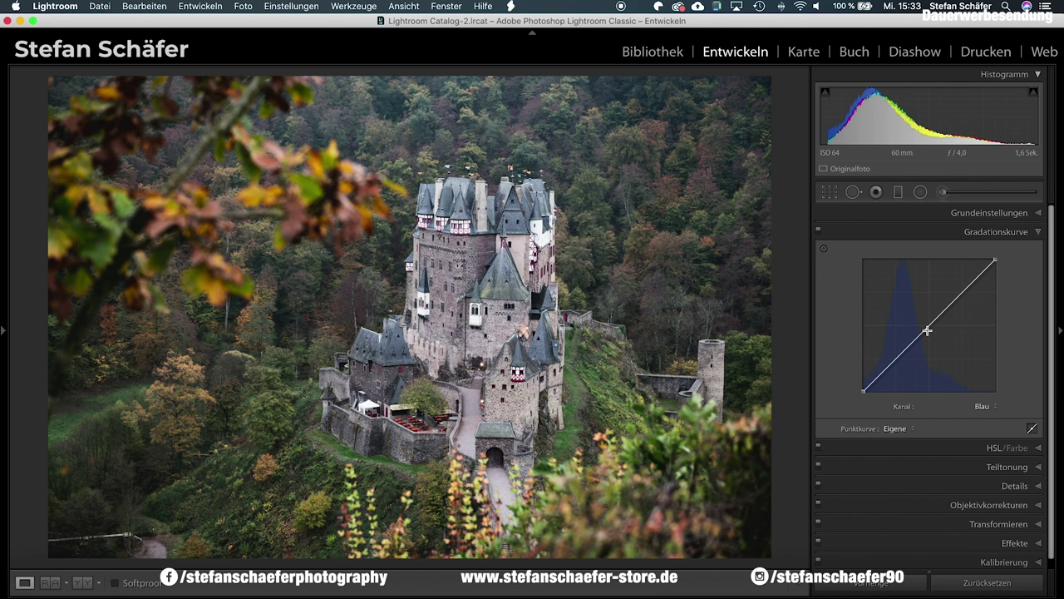
{"action": "left_click_drag", "start_coordinate": [929, 327], "coordinate": [930, 332]}
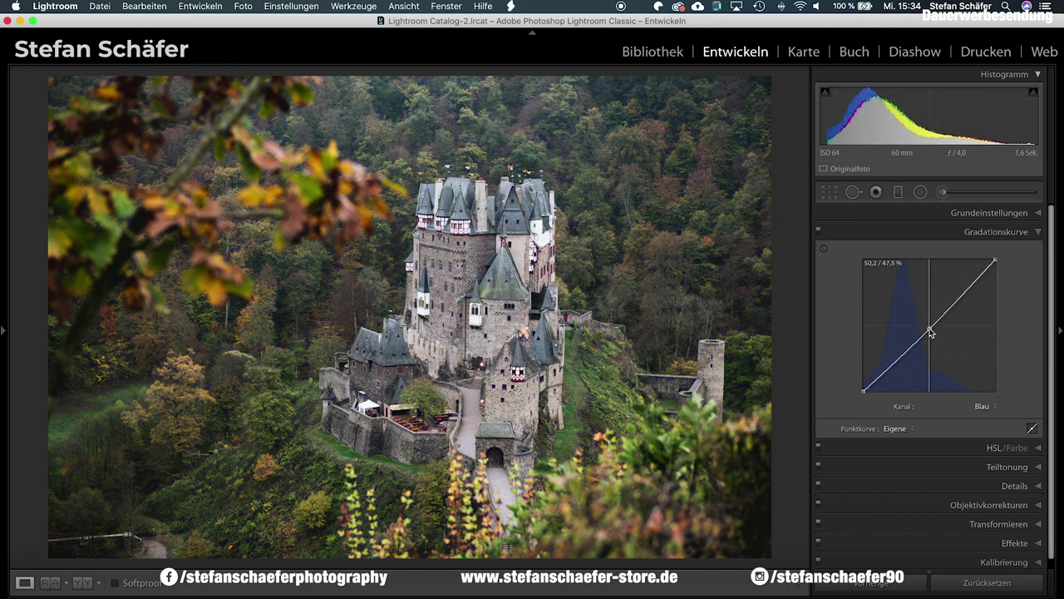
{"action": "left_click", "coordinate": [818, 231]}
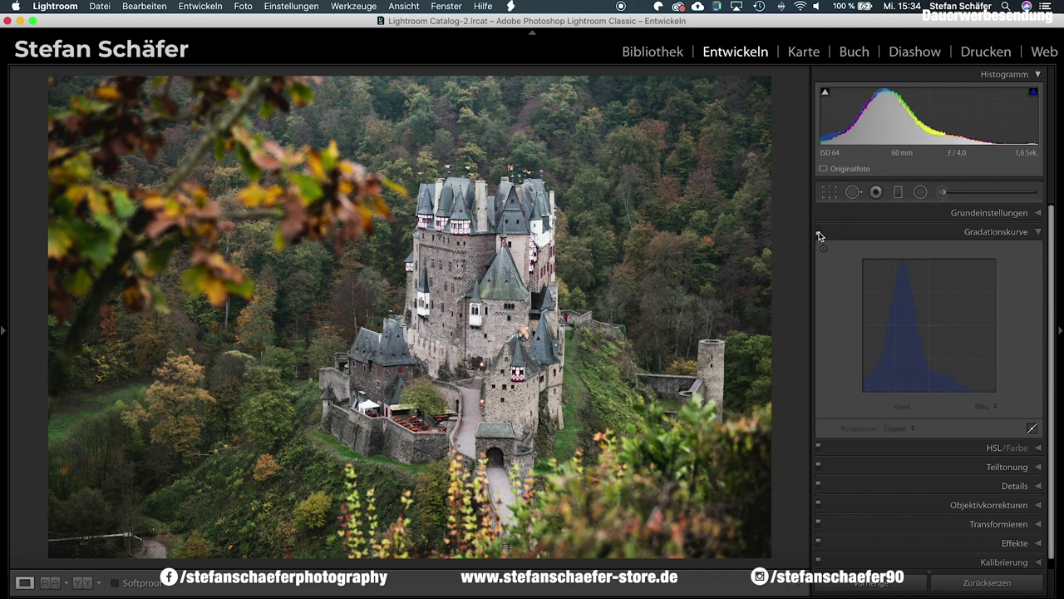
{"action": "left_click", "coordinate": [818, 232]}
{"action": "left_click", "coordinate": [818, 231]}
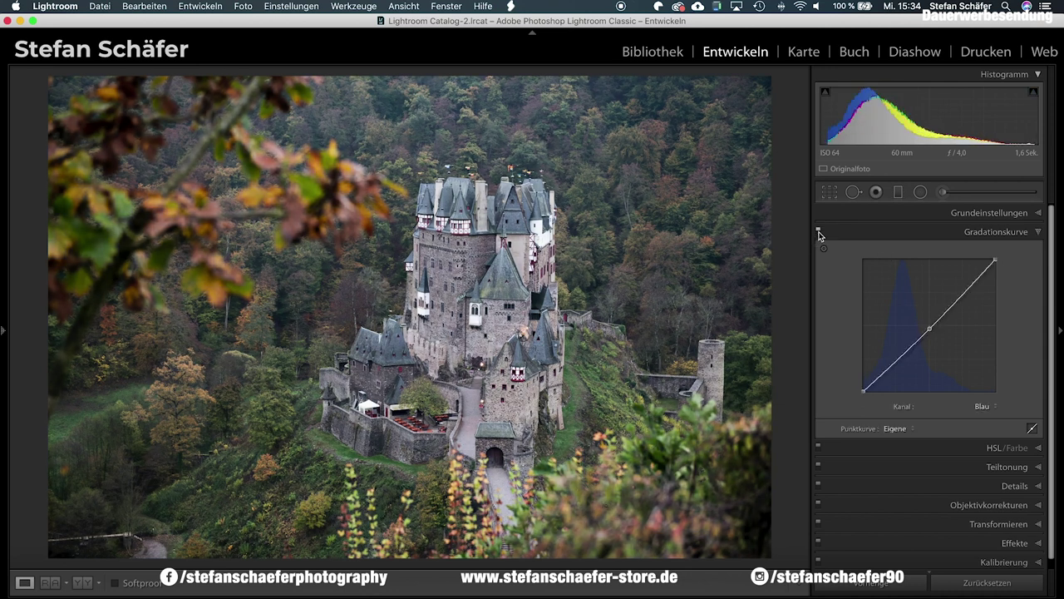
{"action": "left_click", "coordinate": [818, 231]}
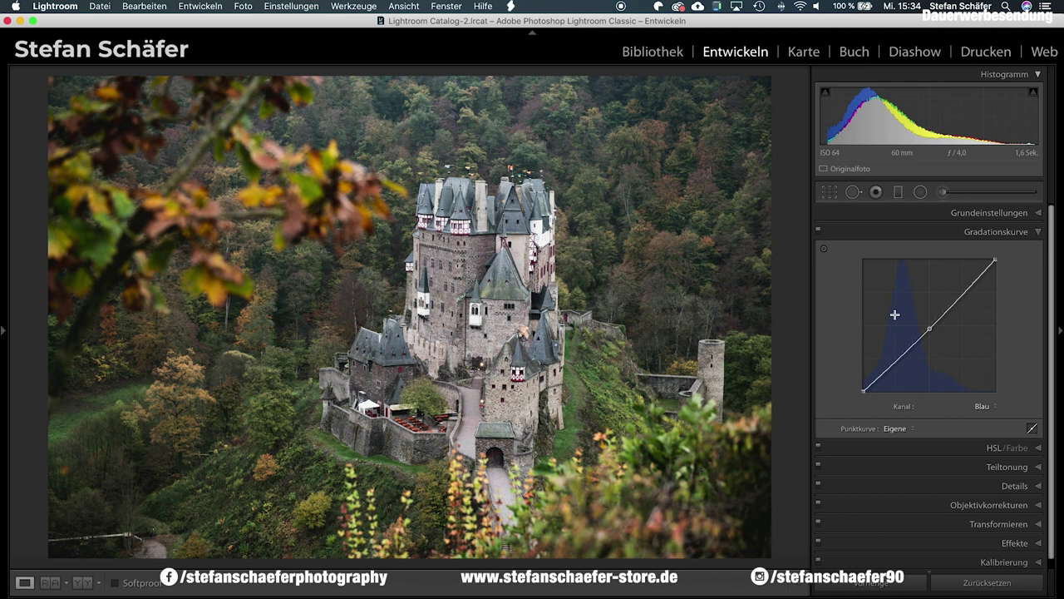
Step: Calibrate shadow tint +20, red primary hue +46/saturation −60, green primary hue −62/saturation −40
{"action": "left_click", "coordinate": [966, 563]}
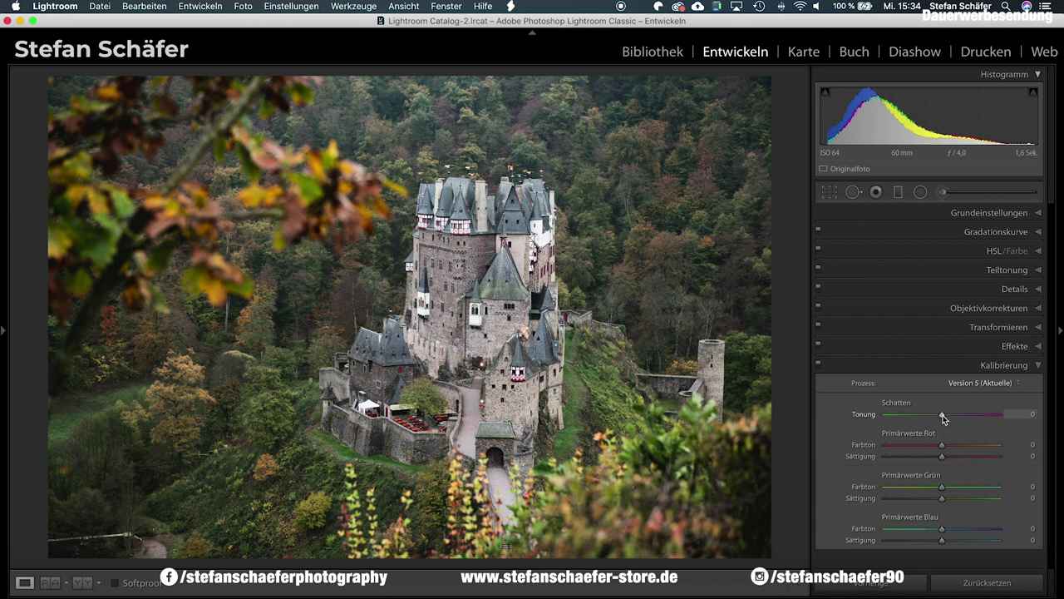
{"action": "left_click_drag", "start_coordinate": [943, 418], "coordinate": [955, 417]}
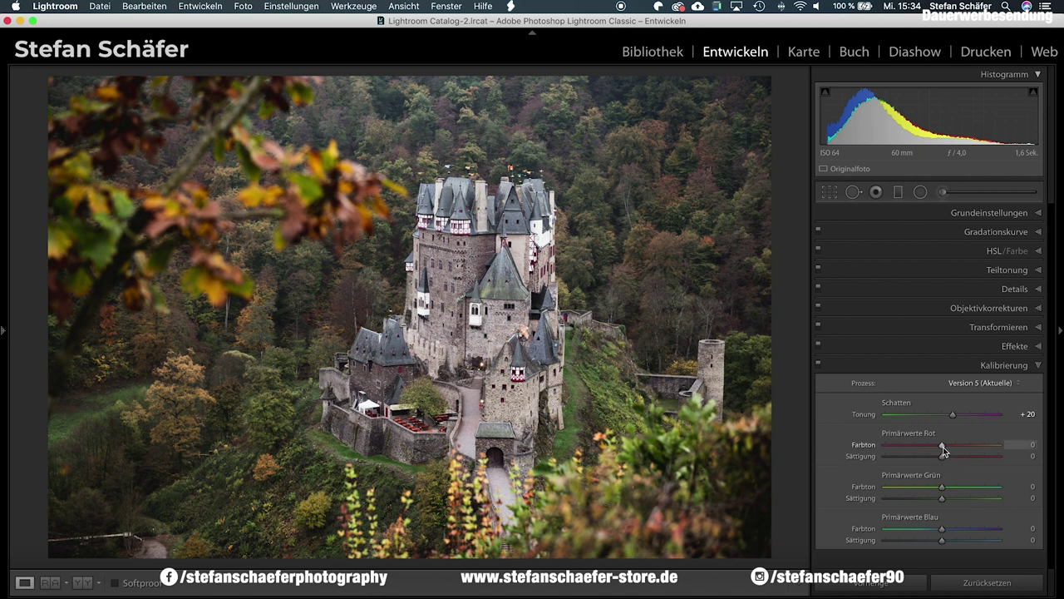
{"action": "left_click_drag", "start_coordinate": [943, 450], "coordinate": [969, 450]}
{"action": "left_click_drag", "start_coordinate": [941, 456], "coordinate": [908, 458]}
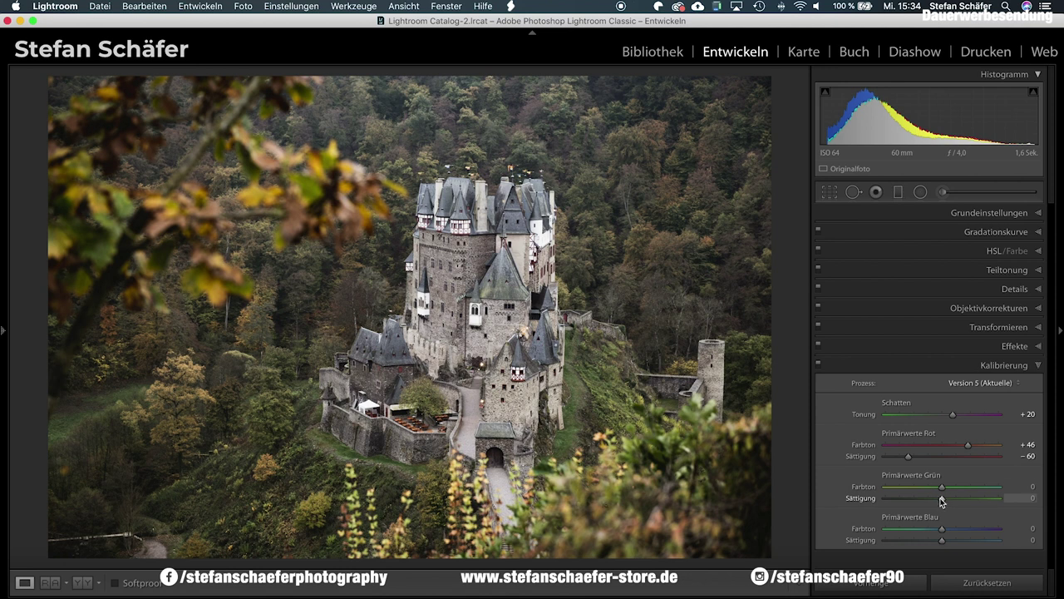
{"action": "left_click_drag", "start_coordinate": [942, 487], "coordinate": [867, 491]}
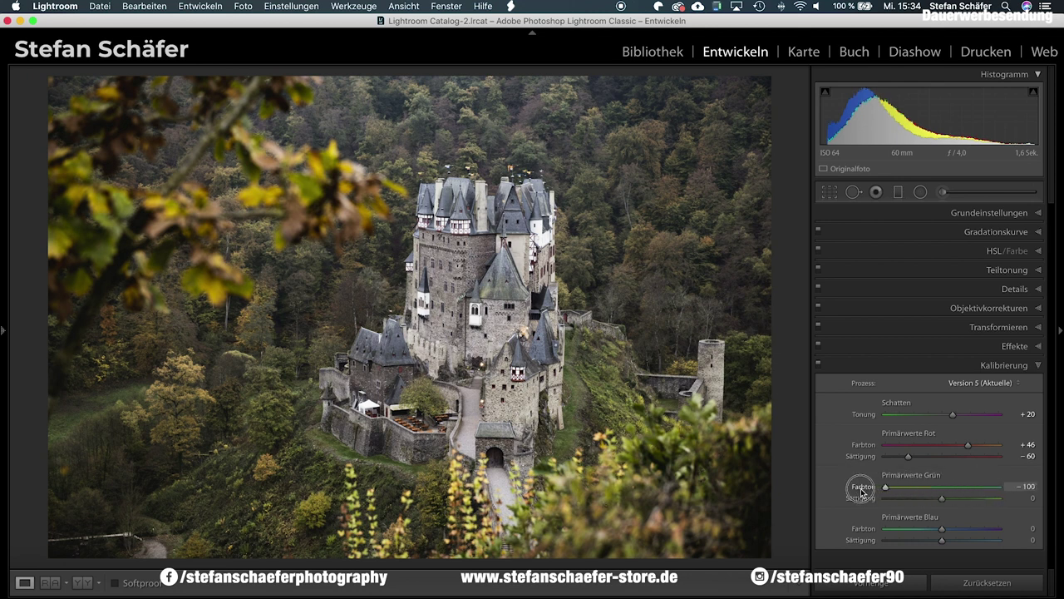
{"action": "mouse_move", "coordinate": [868, 492]}
{"action": "left_mouse_down"}
{"action": "mouse_move", "coordinate": [941, 499]}
{"action": "mouse_move", "coordinate": [919, 502]}
{"action": "left_mouse_up"}
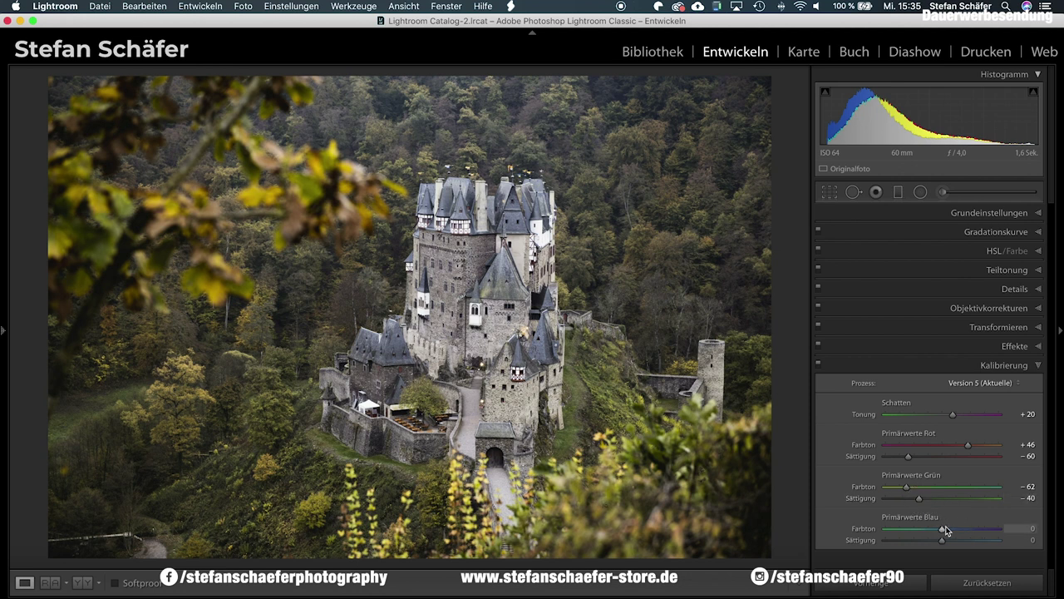
Step: Set the blue primary to hue −72 and saturation +70
{"action": "left_click", "coordinate": [944, 530]}
{"action": "mouse_move", "coordinate": [943, 530]}
{"action": "left_mouse_down"}
{"action": "mouse_move", "coordinate": [902, 530]}
{"action": "mouse_move", "coordinate": [967, 530]}
{"action": "mouse_move", "coordinate": [891, 532]}
{"action": "mouse_move", "coordinate": [915, 533]}
{"action": "mouse_move", "coordinate": [905, 533]}
{"action": "left_mouse_up"}
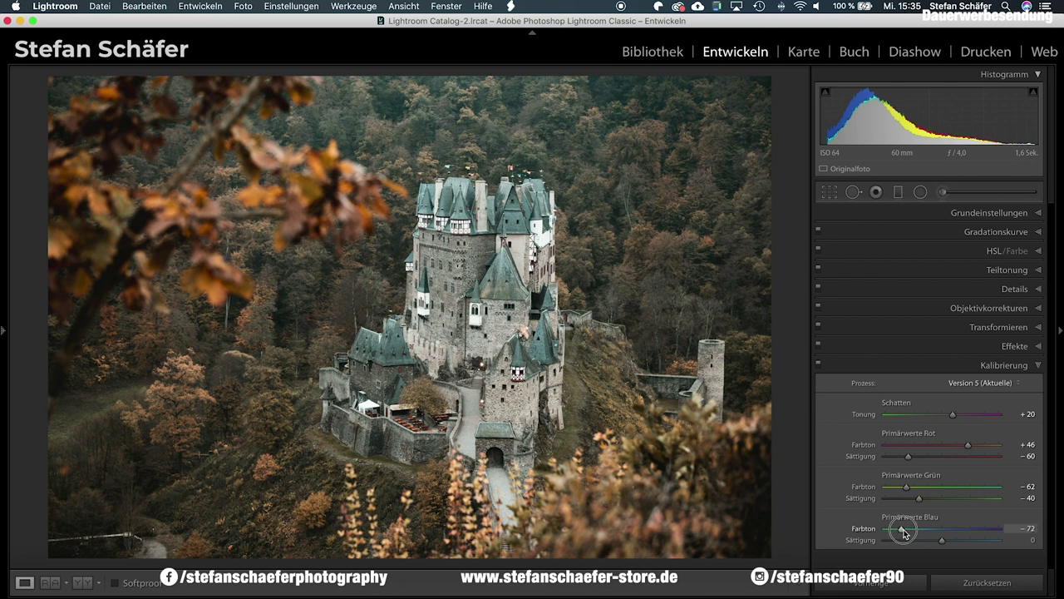
{"action": "left_click_drag", "start_coordinate": [942, 540], "coordinate": [983, 542]}
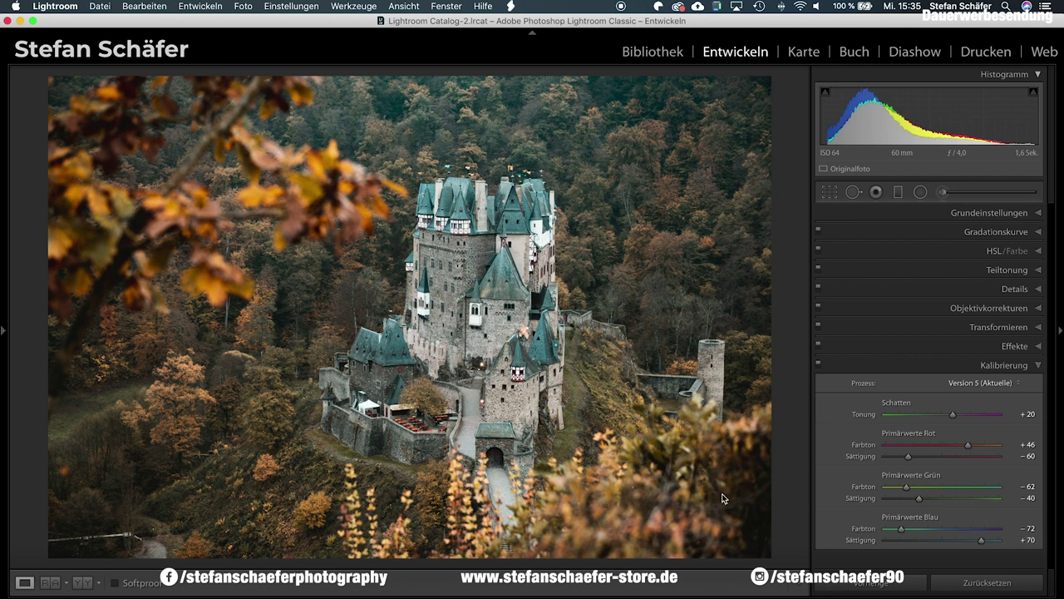
Step: Toggle the calibration adjustments off and on to compare the result
{"action": "left_click", "coordinate": [819, 366]}
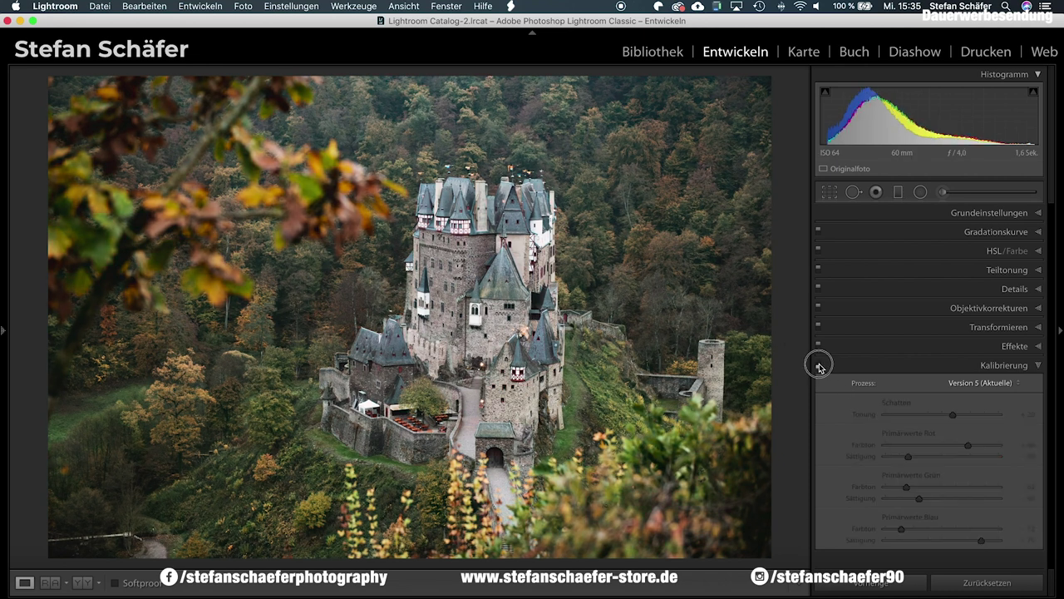
{"action": "left_click", "coordinate": [819, 367]}
{"action": "left_click", "coordinate": [819, 367]}
{"action": "left_click", "coordinate": [819, 367]}
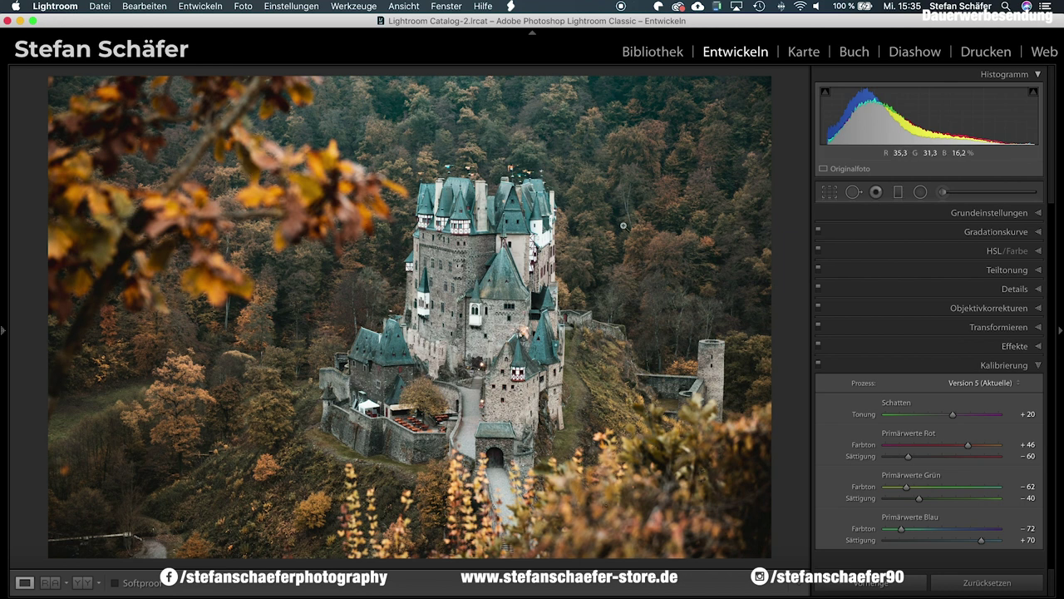
Step: Shift HSL hues: red +38, orange +21, yellow +7, green +24, aqua −55, blue +18, purple −34, magenta +32
{"action": "left_click", "coordinate": [990, 252]}
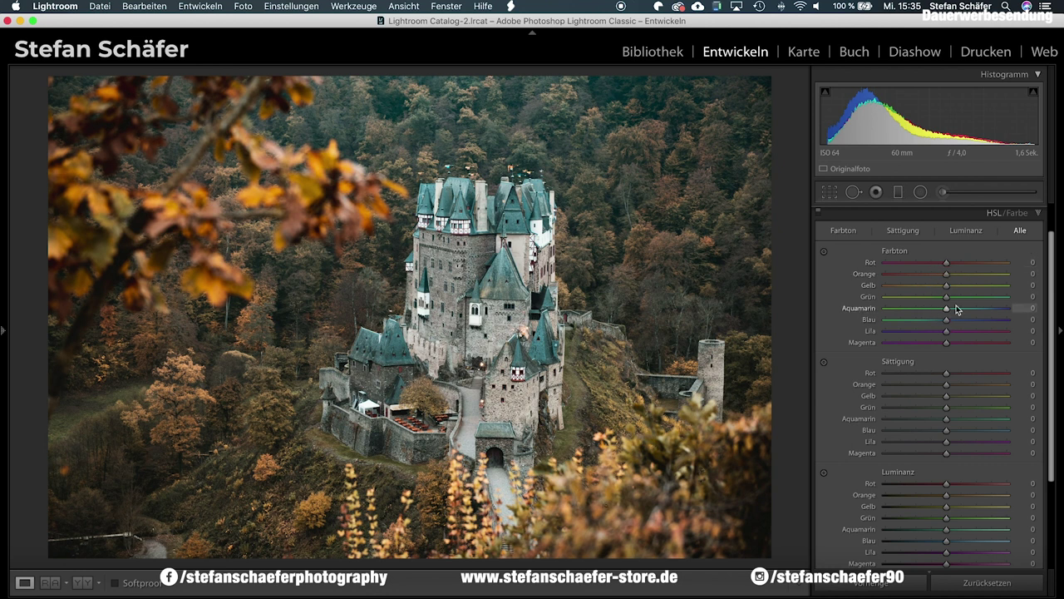
{"action": "mouse_move", "coordinate": [947, 262]}
{"action": "left_mouse_down"}
{"action": "mouse_move", "coordinate": [972, 263]}
{"action": "mouse_move", "coordinate": [960, 276]}
{"action": "left_mouse_up"}
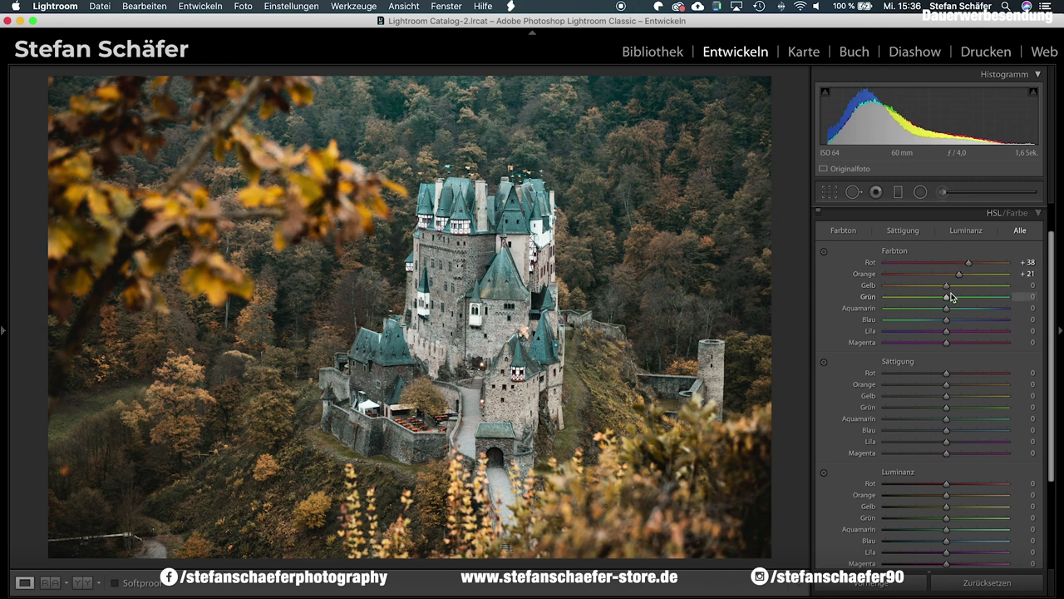
{"action": "left_click_drag", "start_coordinate": [948, 288], "coordinate": [953, 289]}
{"action": "left_click_drag", "start_coordinate": [947, 299], "coordinate": [962, 299]}
{"action": "left_click_drag", "start_coordinate": [947, 311], "coordinate": [914, 310]}
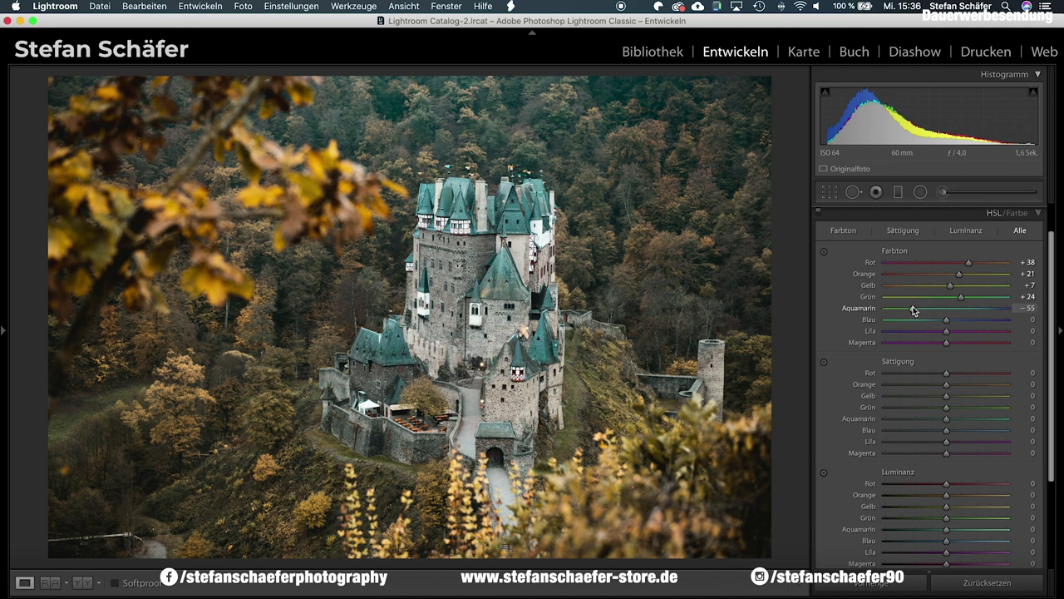
{"action": "left_click_drag", "start_coordinate": [949, 322], "coordinate": [961, 322]}
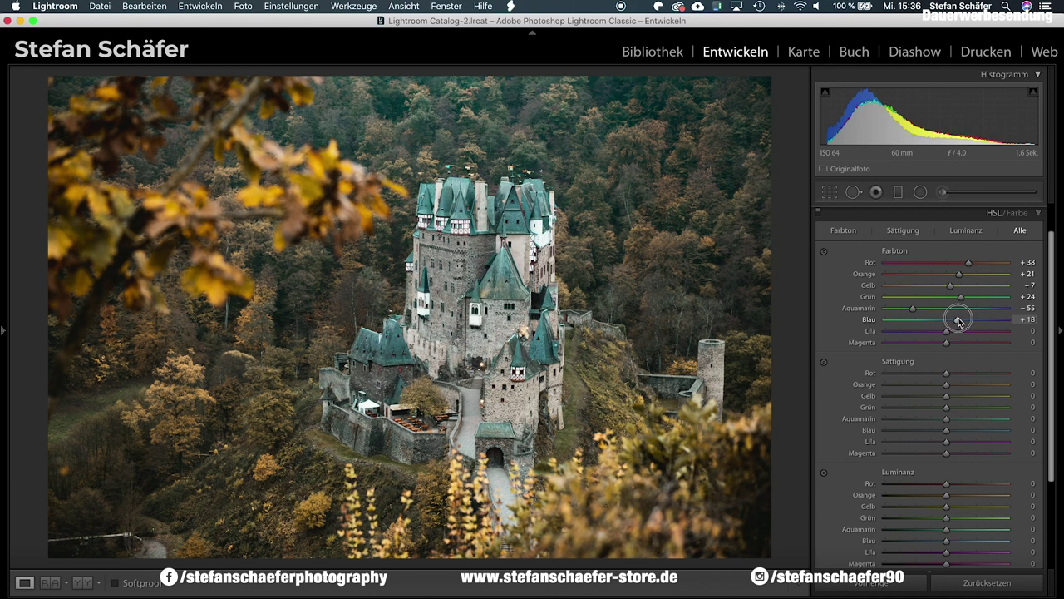
{"action": "mouse_move", "coordinate": [948, 334]}
{"action": "left_mouse_down"}
{"action": "mouse_move", "coordinate": [928, 336]}
{"action": "mouse_move", "coordinate": [967, 346]}
{"action": "left_mouse_up"}
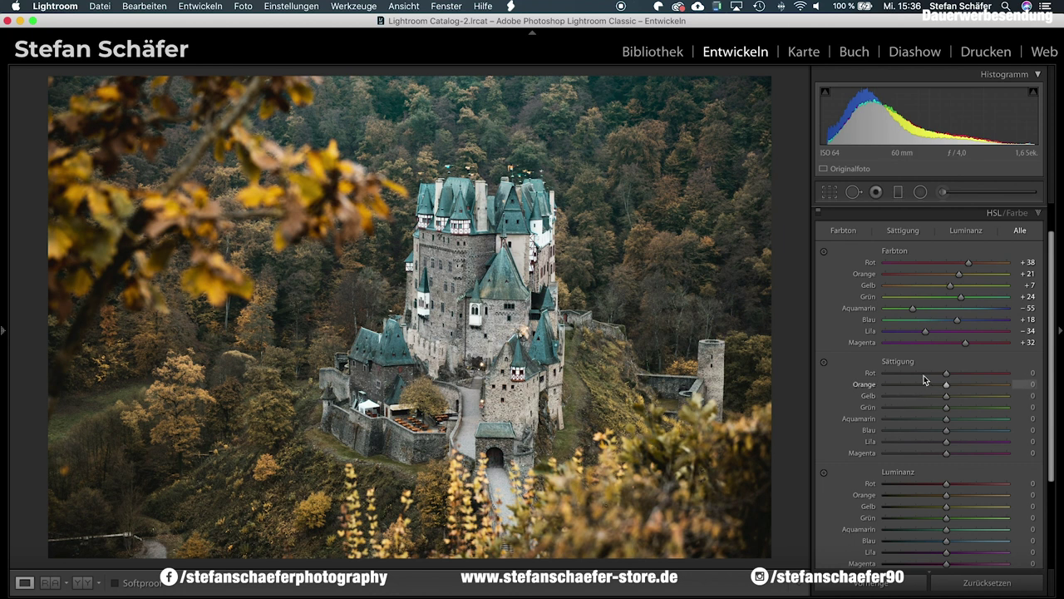
Step: Lower HSL saturation: red −11, orange −10, yellow −27, green −32, aqua −43, blue −29, purple −75, magenta −82
{"action": "mouse_move", "coordinate": [946, 375]}
{"action": "left_mouse_down"}
{"action": "mouse_move", "coordinate": [945, 400]}
{"action": "mouse_move", "coordinate": [930, 399]}
{"action": "left_mouse_up"}
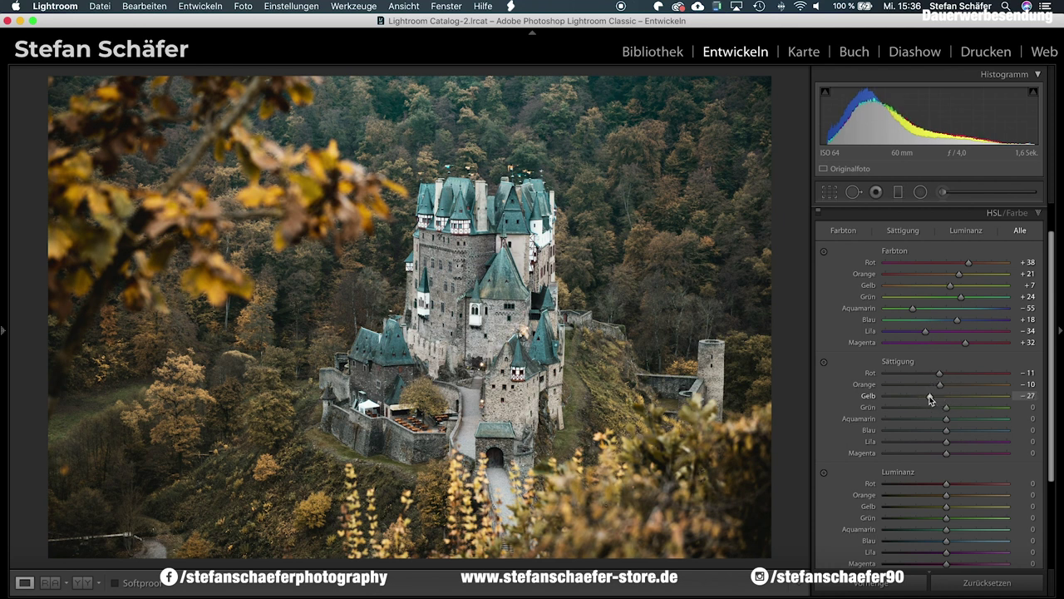
{"action": "left_click_drag", "start_coordinate": [947, 409], "coordinate": [928, 410]}
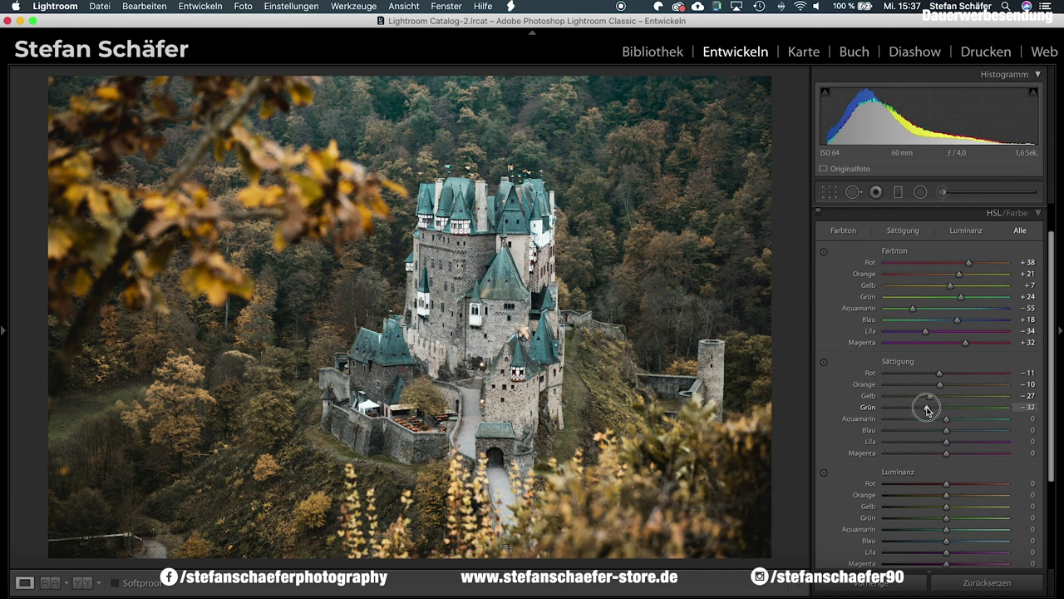
{"action": "left_click_drag", "start_coordinate": [946, 419], "coordinate": [921, 422]}
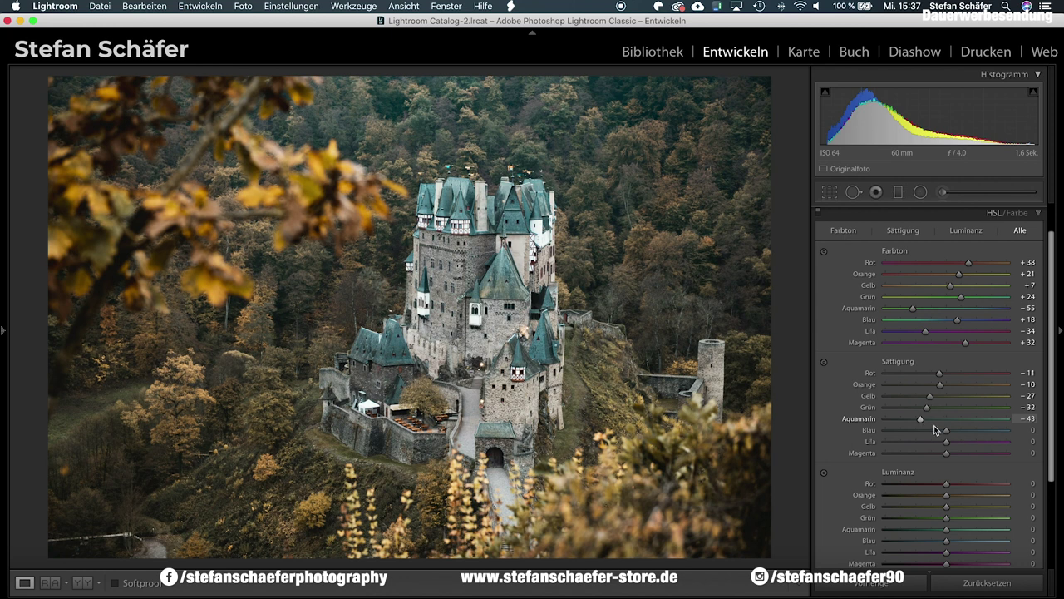
{"action": "left_click_drag", "start_coordinate": [948, 434], "coordinate": [932, 433]}
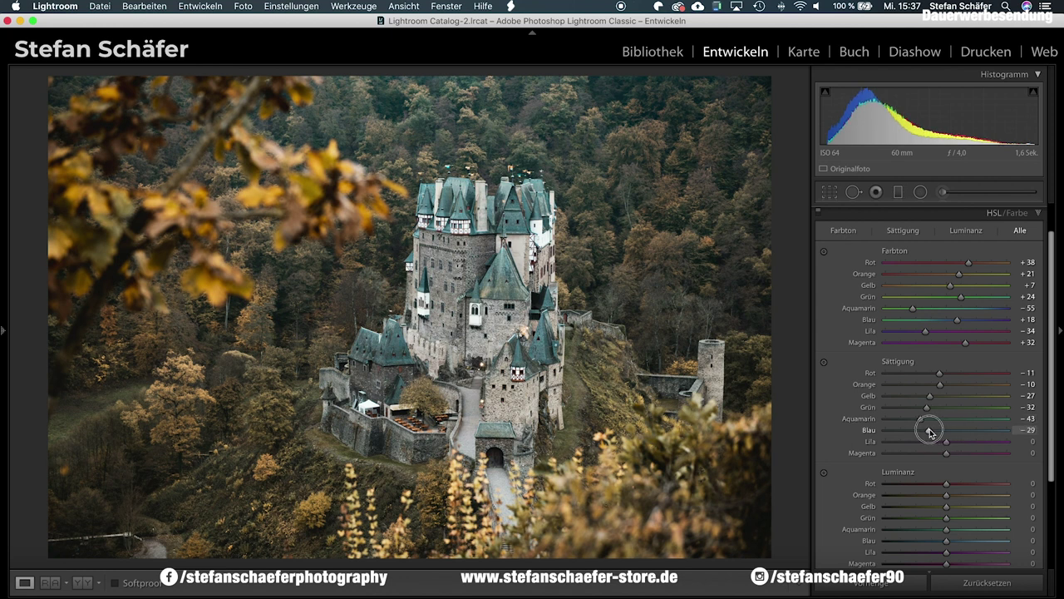
{"action": "mouse_move", "coordinate": [946, 441]}
{"action": "left_mouse_down"}
{"action": "mouse_move", "coordinate": [901, 444]}
{"action": "mouse_move", "coordinate": [896, 455]}
{"action": "left_mouse_up"}
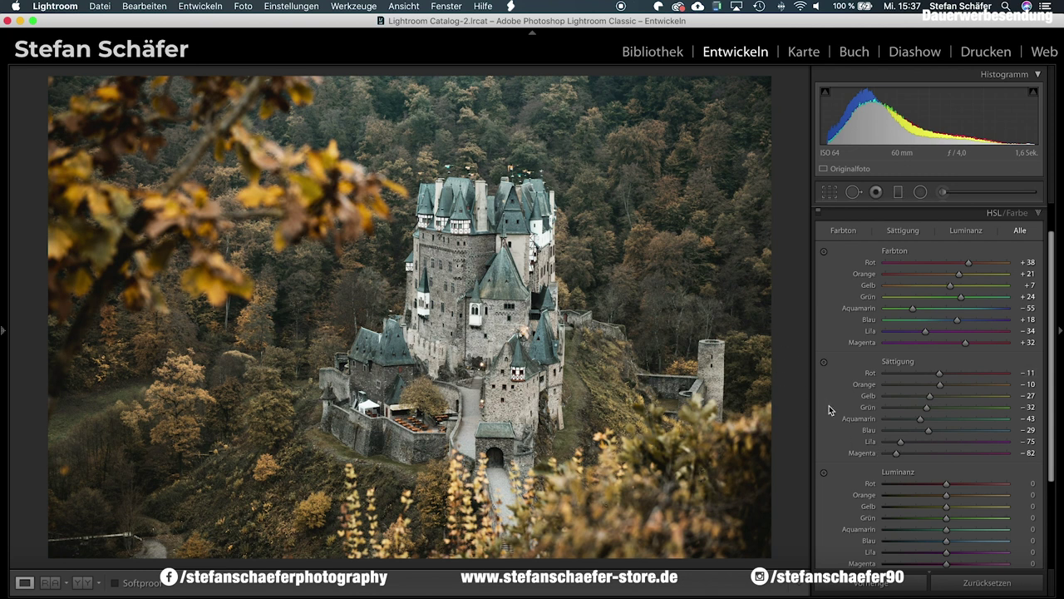
{"action": "scroll", "coordinate": [862, 490], "scroll_direction": "down", "scroll_amount": 2}
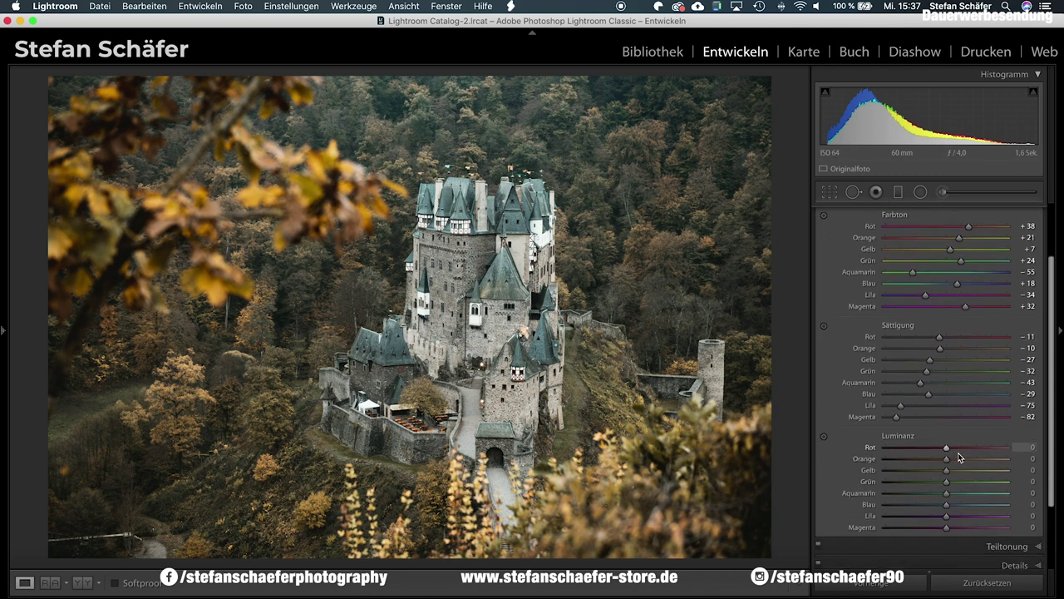
Step: Darken HSL luminance: red −27, orange −37, yellow −84, green −82, aqua −27, blue −28, purple −62, magenta −56
{"action": "left_click_drag", "start_coordinate": [947, 452], "coordinate": [925, 459]}
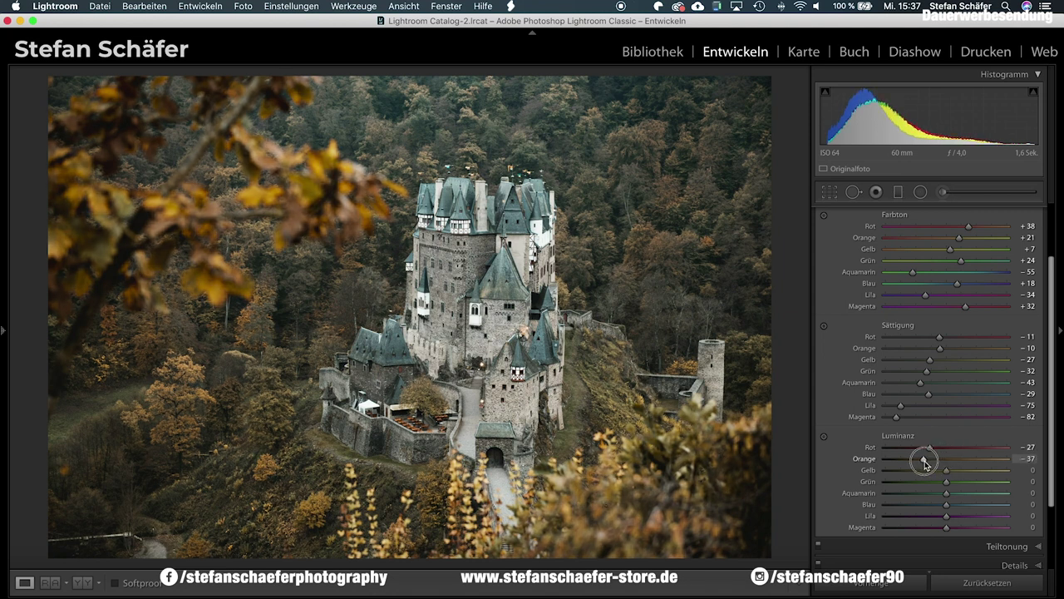
{"action": "left_click", "coordinate": [946, 472]}
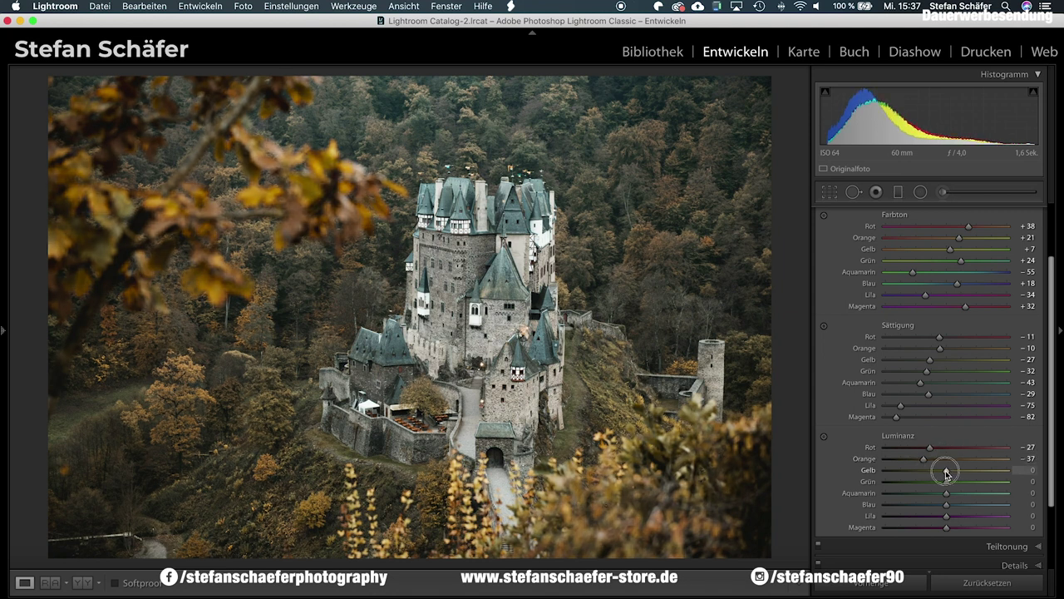
{"action": "left_click_drag", "start_coordinate": [946, 471], "coordinate": [896, 472]}
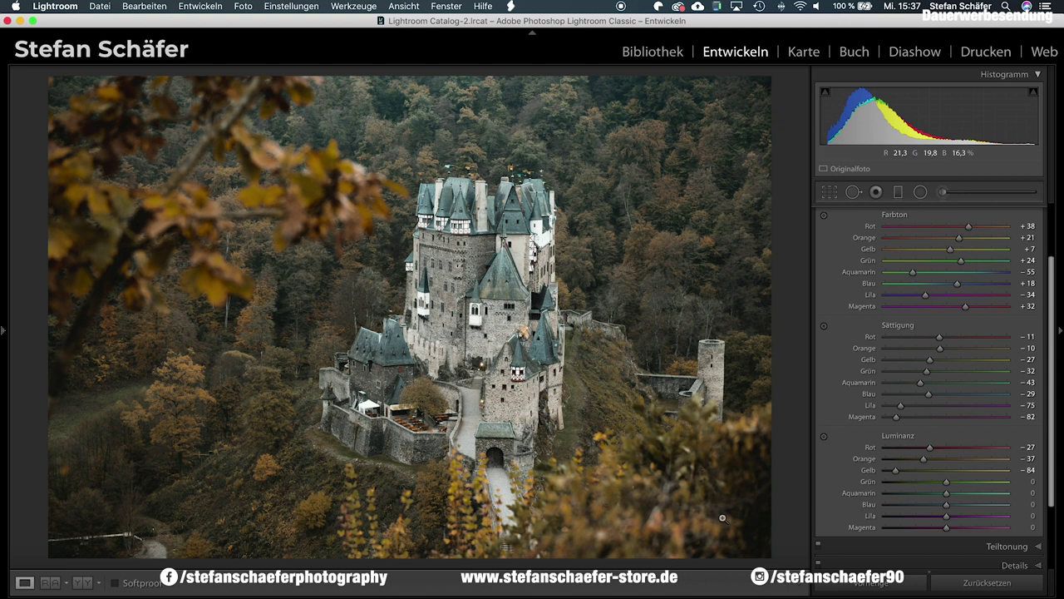
{"action": "left_click_drag", "start_coordinate": [946, 484], "coordinate": [897, 488]}
{"action": "left_click", "coordinate": [947, 496]}
{"action": "mouse_move", "coordinate": [947, 496]}
{"action": "left_mouse_down"}
{"action": "mouse_move", "coordinate": [930, 493]}
{"action": "mouse_move", "coordinate": [929, 504]}
{"action": "left_mouse_up"}
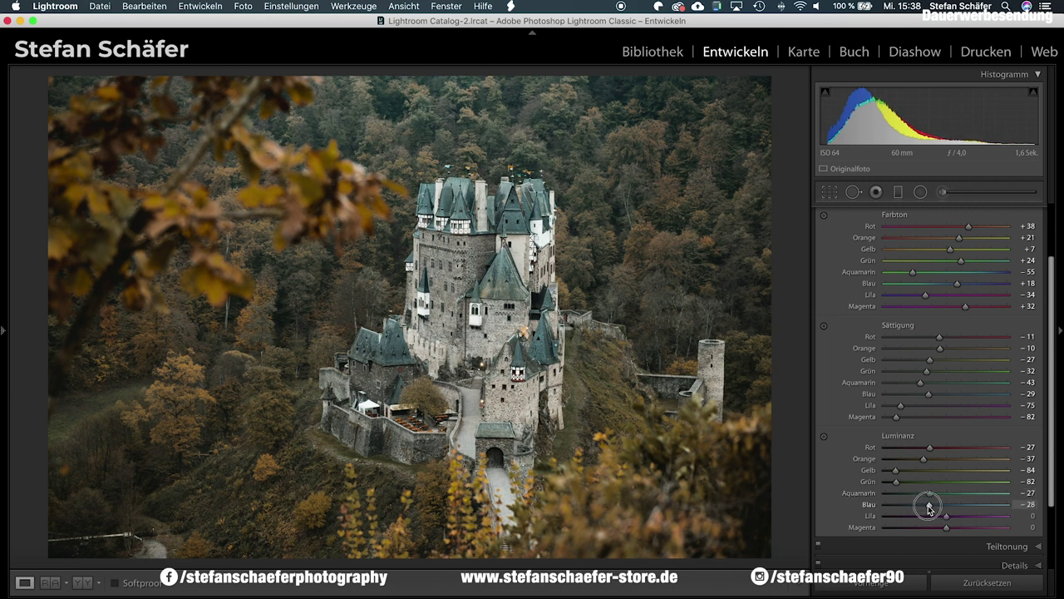
{"action": "mouse_move", "coordinate": [947, 517]}
{"action": "left_mouse_down"}
{"action": "mouse_move", "coordinate": [910, 517]}
{"action": "mouse_move", "coordinate": [915, 529]}
{"action": "left_mouse_up"}
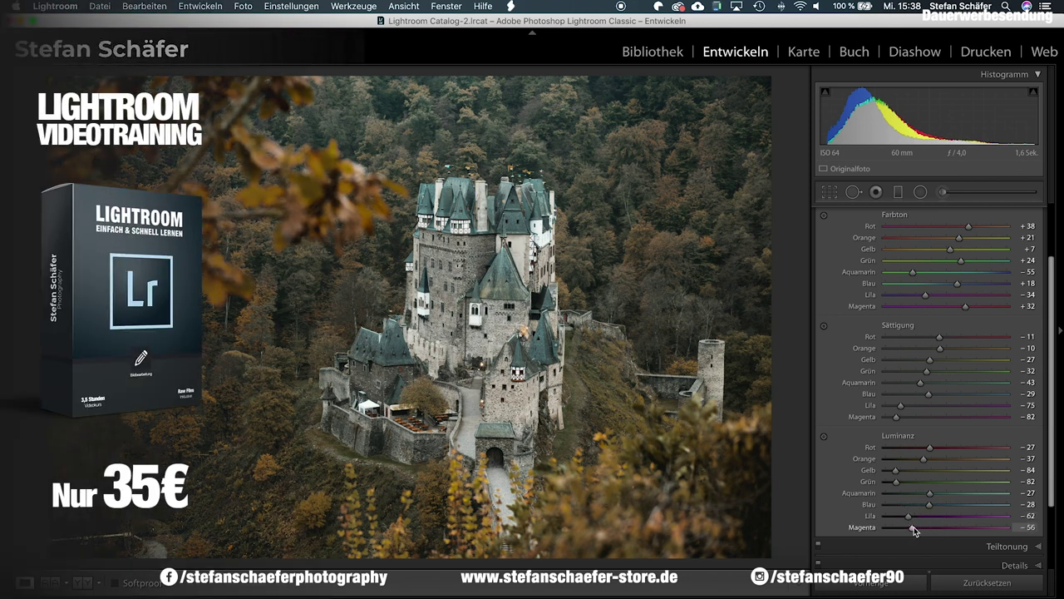
Step: Compare the photo with and without its HSL/Farbe adjustments, leaving them switched on
{"action": "scroll", "coordinate": [955, 488], "scroll_direction": "up", "scroll_amount": 3}
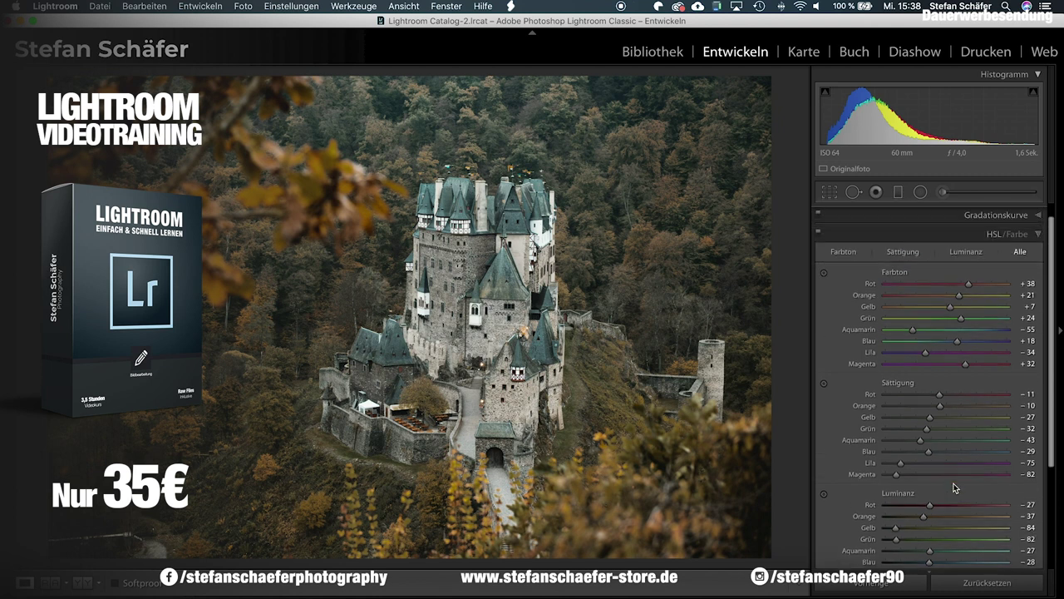
{"action": "left_click", "coordinate": [819, 252]}
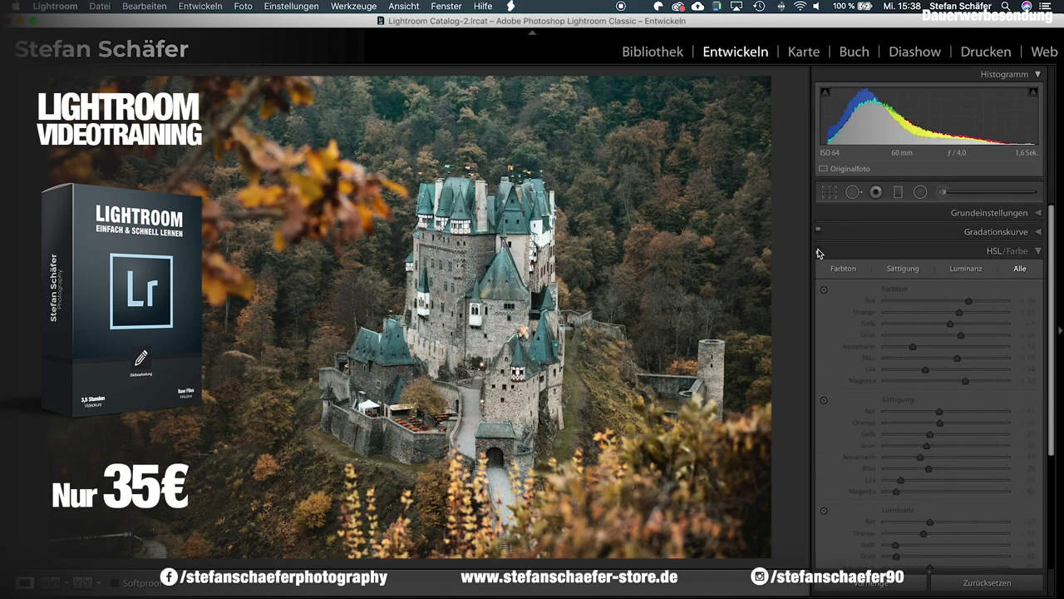
{"action": "left_click", "coordinate": [819, 252]}
{"action": "left_click", "coordinate": [819, 252]}
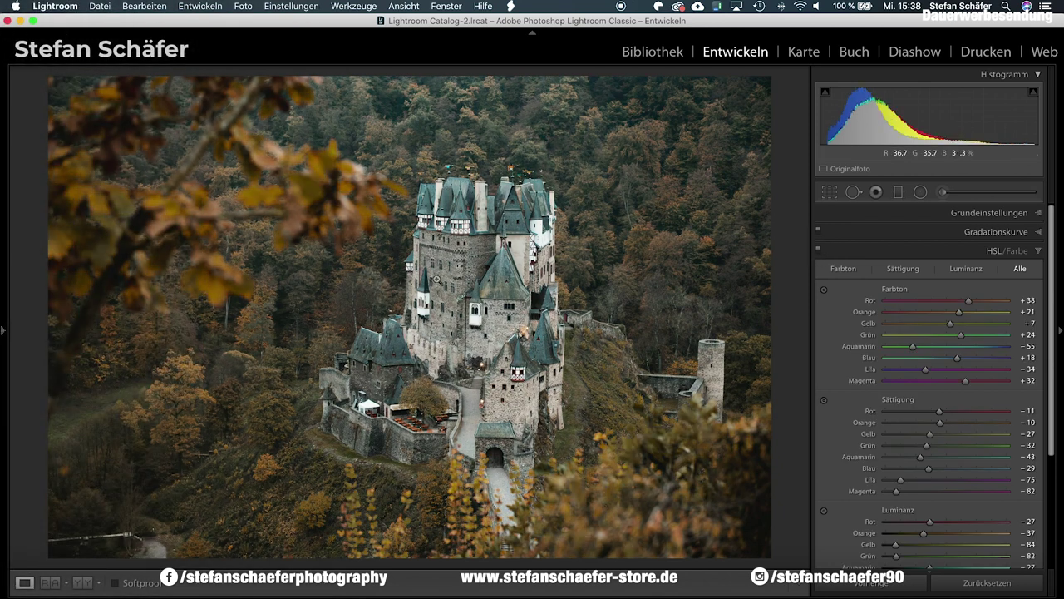
{"action": "left_click", "coordinate": [820, 251]}
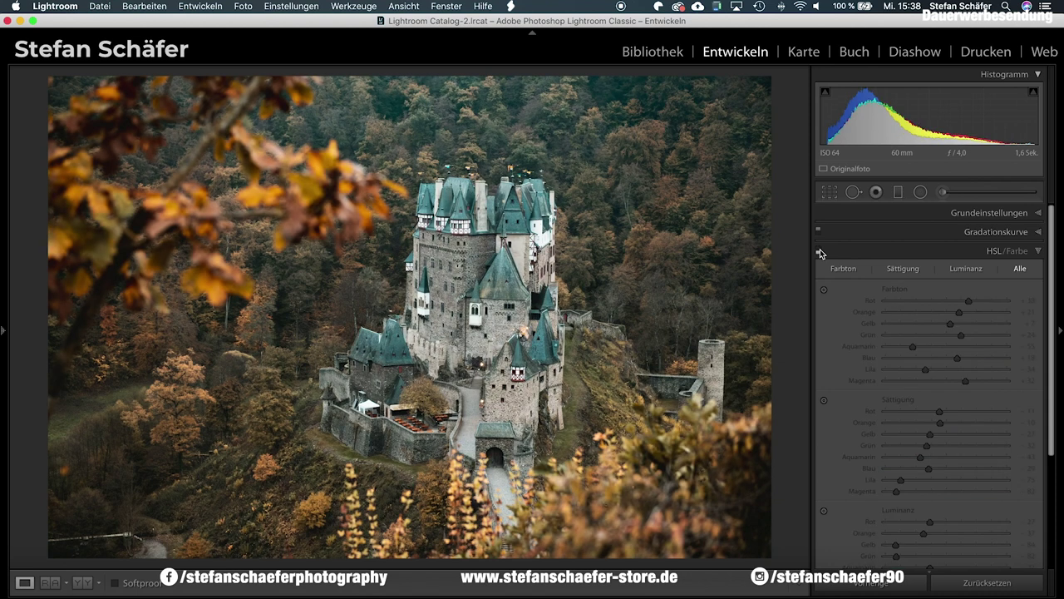
{"action": "left_click", "coordinate": [820, 251]}
{"action": "left_click", "coordinate": [820, 251]}
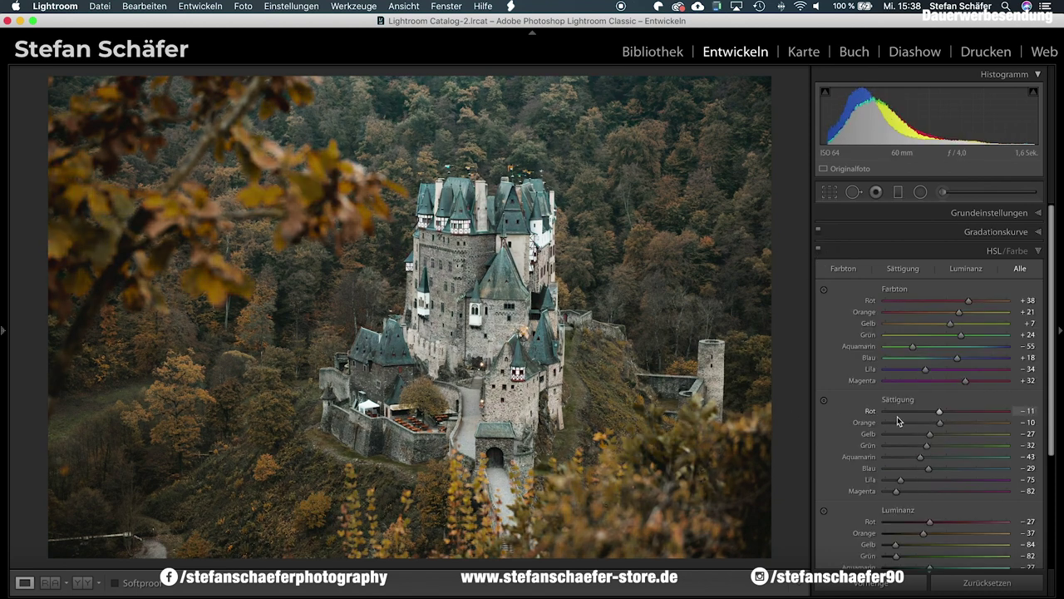
Step: Scroll down to the Teiltonung (split toning) panel and expand it
{"action": "scroll", "coordinate": [908, 421], "scroll_direction": "down", "scroll_amount": 3}
{"action": "scroll", "coordinate": [947, 435], "scroll_direction": "down", "scroll_amount": 2}
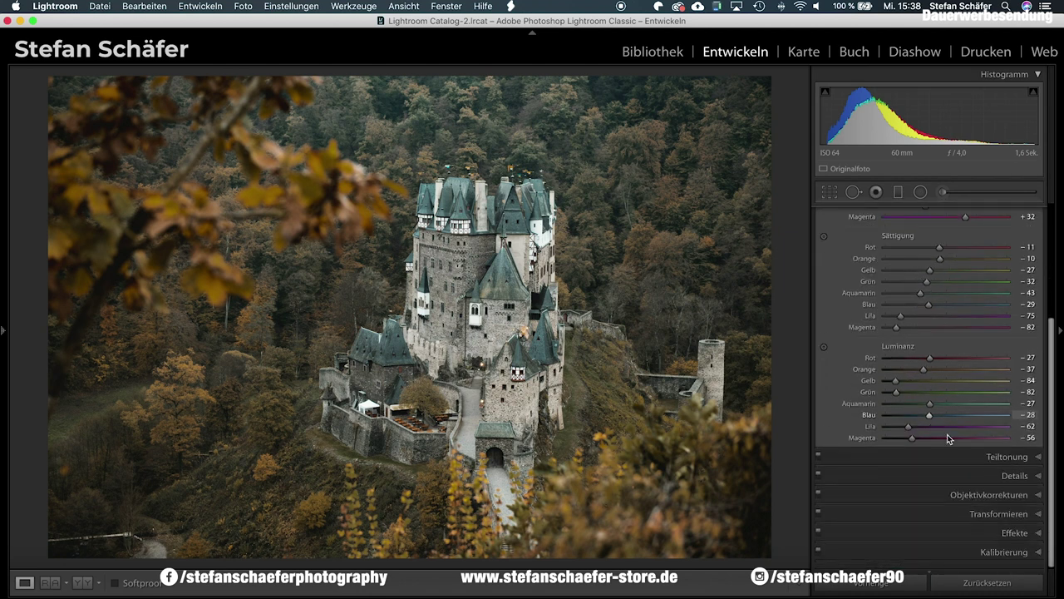
{"action": "left_click", "coordinate": [992, 456]}
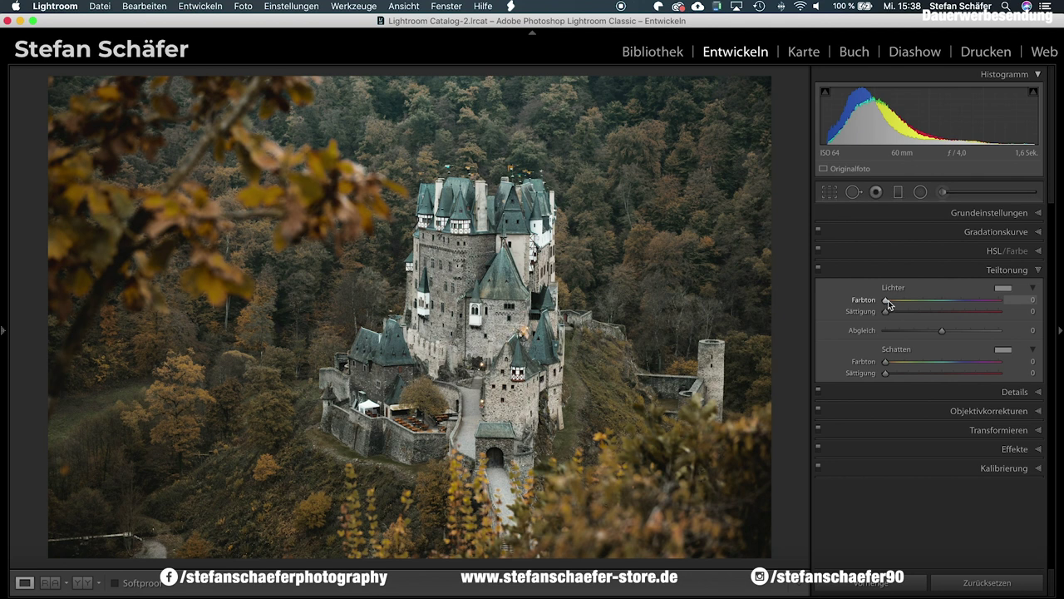
Step: Split-tone highlights to hue 40, saturation 16 and shadows to hue 105, saturation 8
{"action": "left_click_drag", "start_coordinate": [889, 302], "coordinate": [899, 306]}
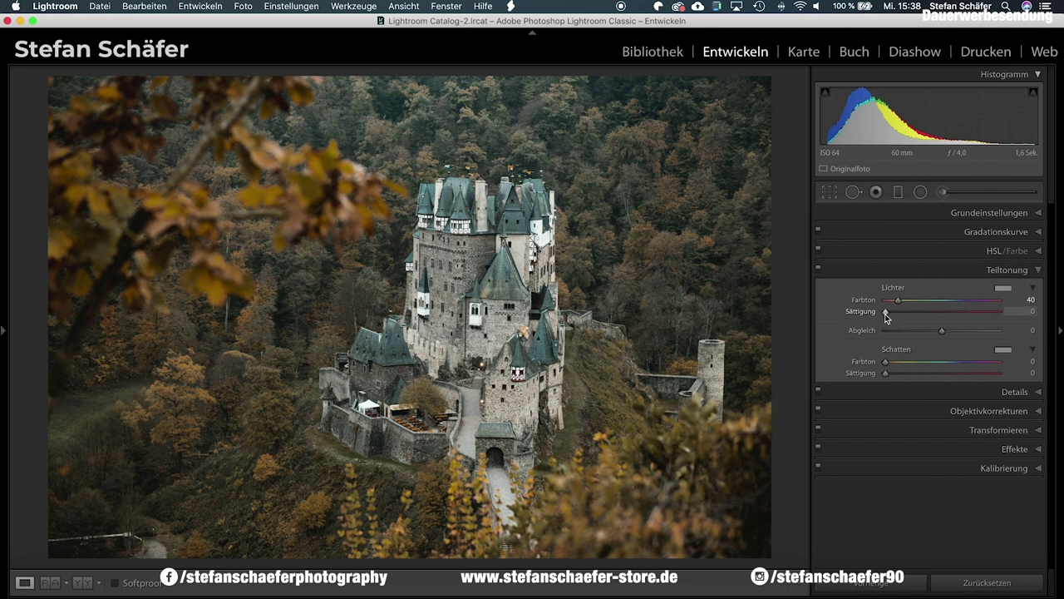
{"action": "left_click_drag", "start_coordinate": [885, 313], "coordinate": [904, 314]}
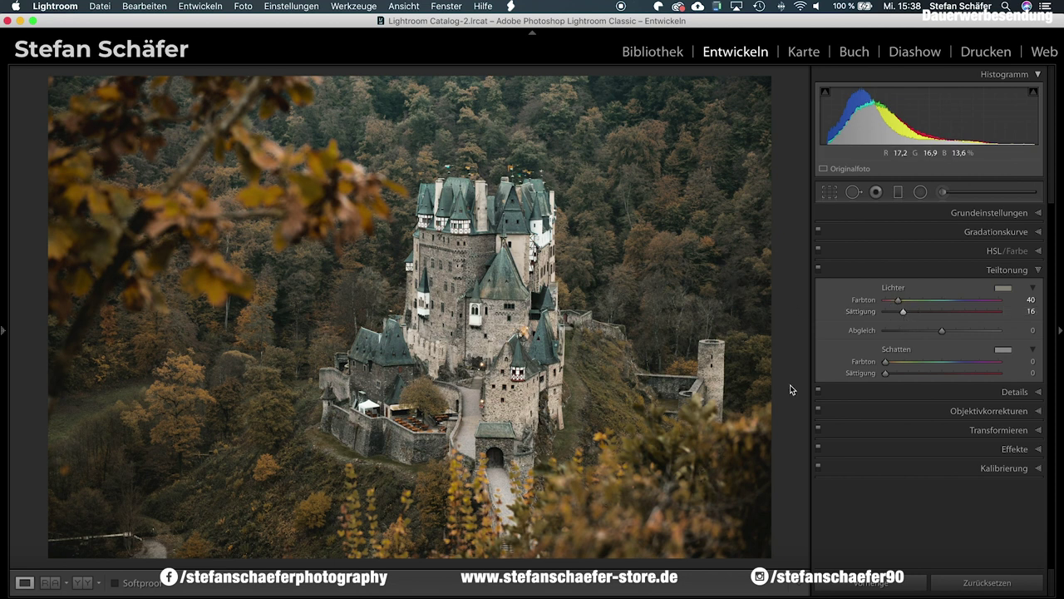
{"action": "left_click_drag", "start_coordinate": [887, 364], "coordinate": [919, 369]}
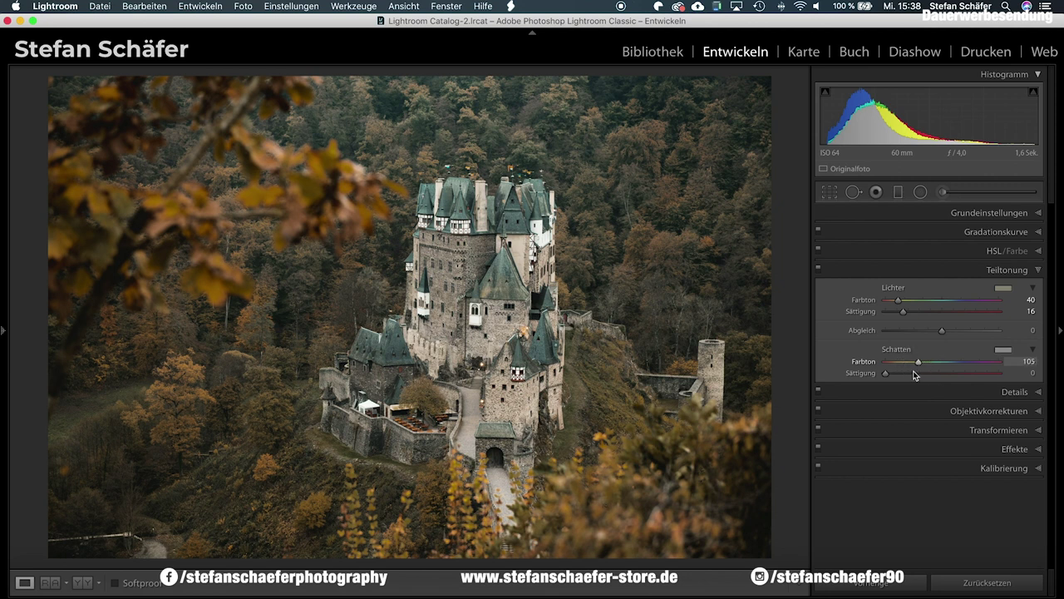
{"action": "left_click_drag", "start_coordinate": [885, 373], "coordinate": [894, 375]}
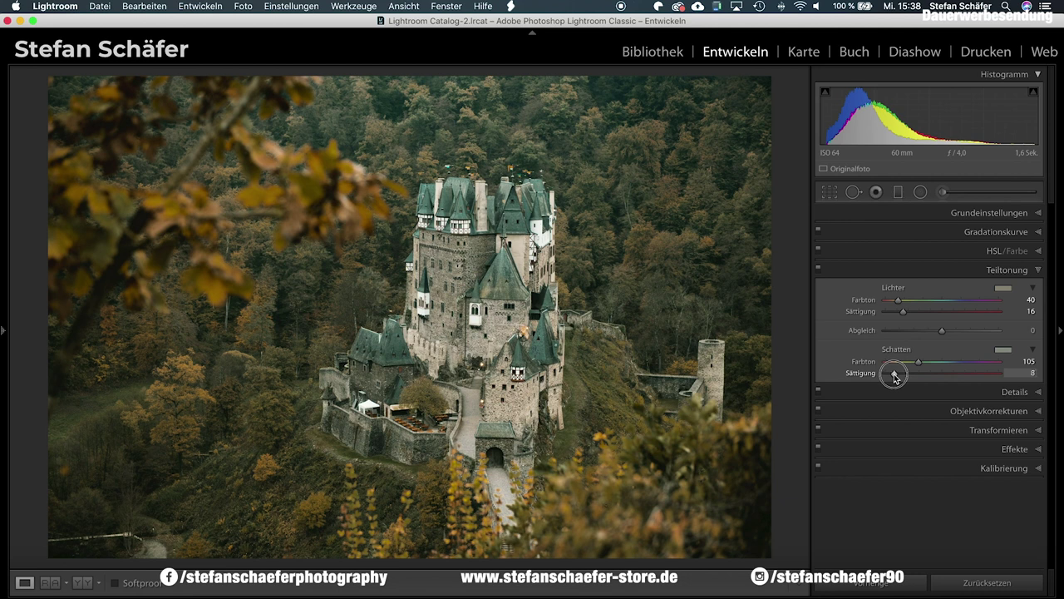
Step: Toggle split toning off and on to compare before and after
{"action": "left_click", "coordinate": [818, 269]}
{"action": "left_click", "coordinate": [818, 269]}
{"action": "left_click", "coordinate": [819, 271]}
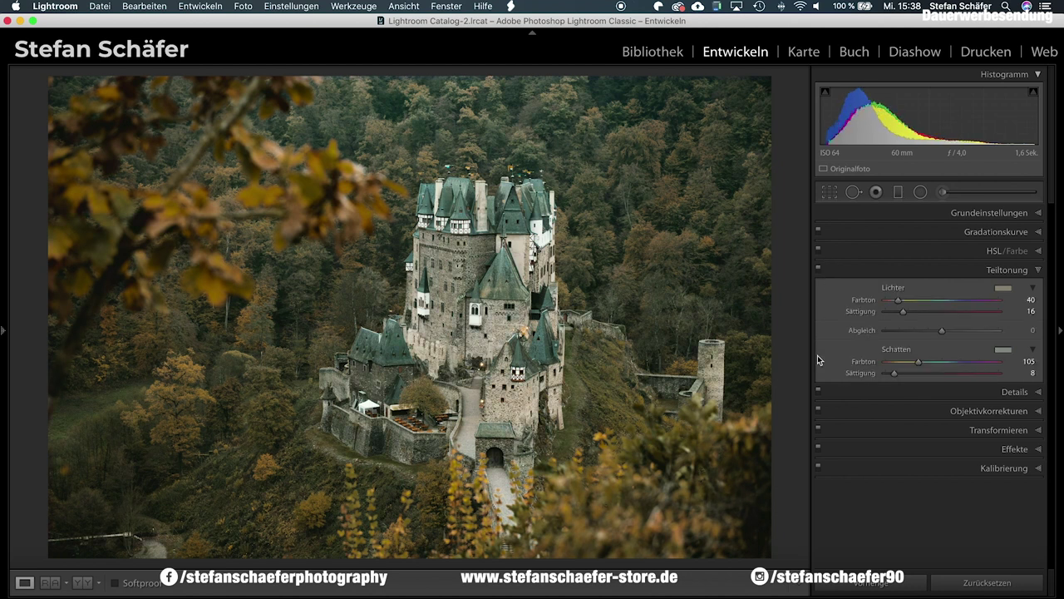
Step: In Details, set sharpening Amount to 90 and Masking to 60
{"action": "left_click", "coordinate": [943, 391]}
{"action": "left_click_drag", "start_coordinate": [917, 430], "coordinate": [953, 429]}
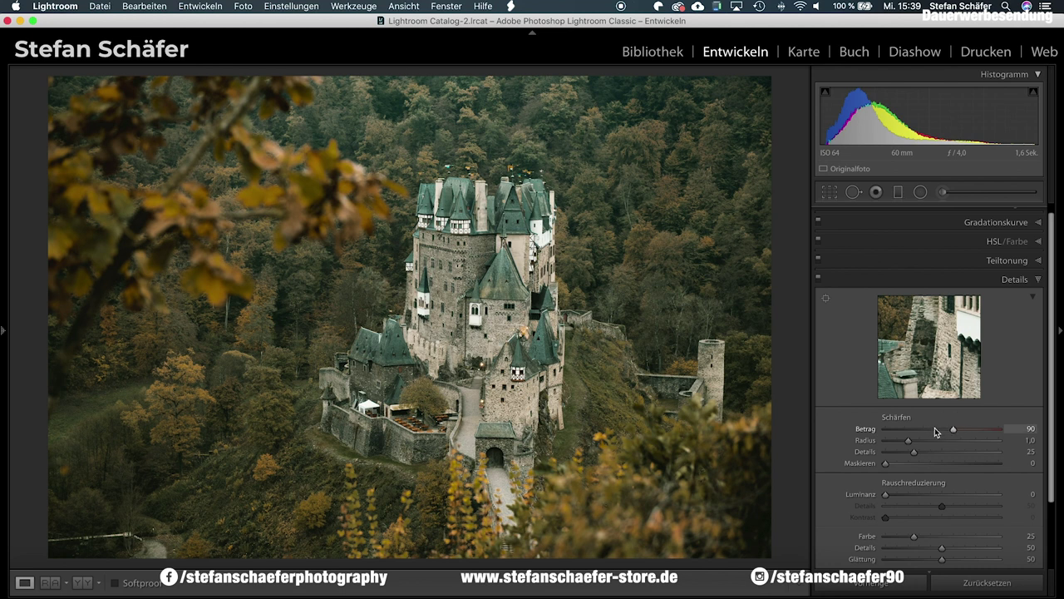
{"action": "left_click_drag", "start_coordinate": [894, 464], "coordinate": [954, 464]}
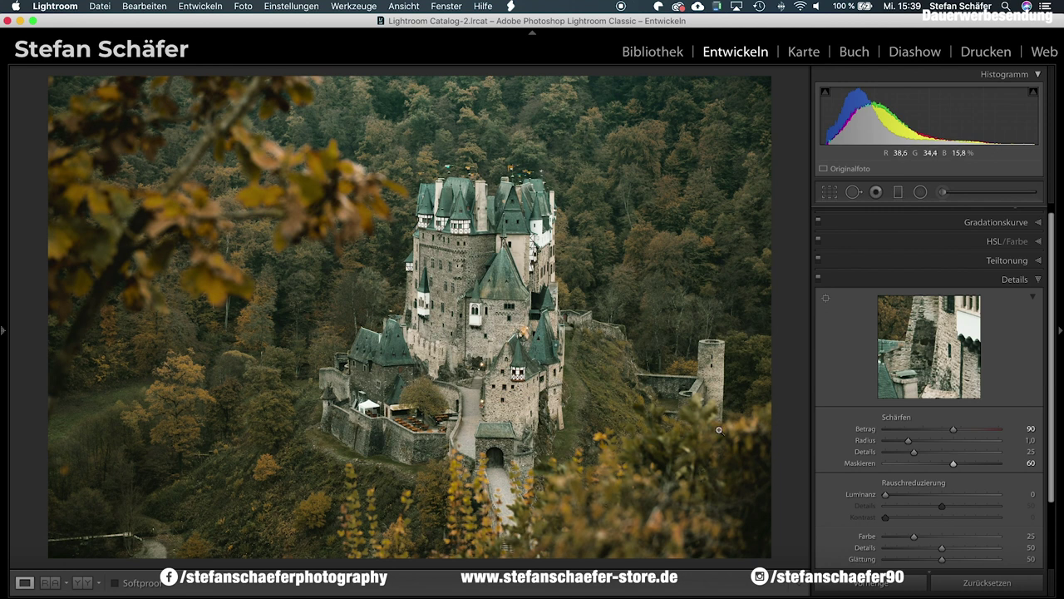
{"action": "scroll", "coordinate": [932, 416], "scroll_direction": "down", "scroll_amount": 3}
Step: Try lens profile corrections in Objektivkorrekturen, leaving them switched off
{"action": "left_click", "coordinate": [933, 536]}
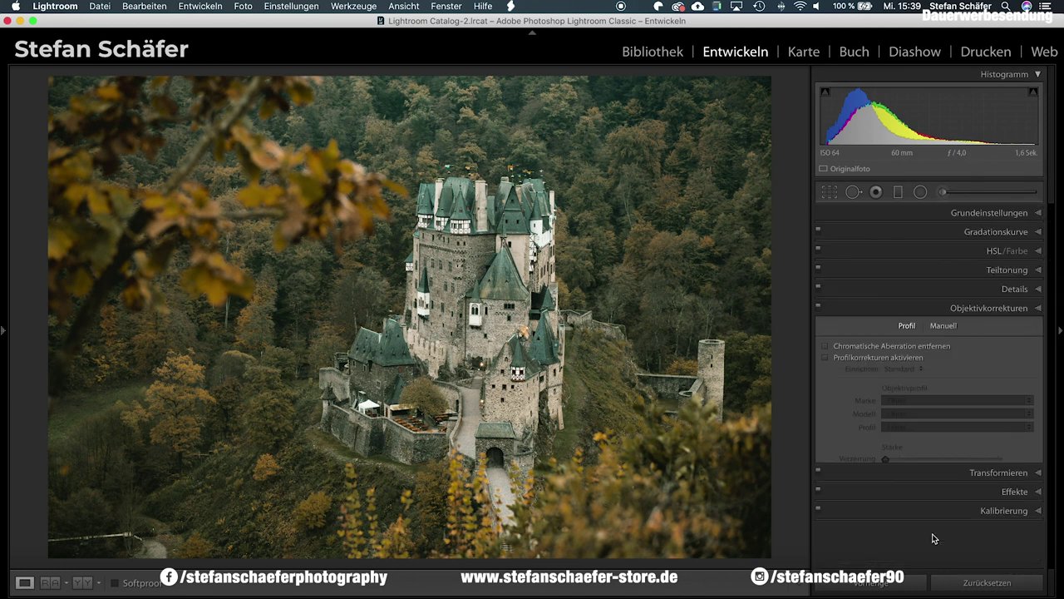
{"action": "left_click", "coordinate": [827, 359]}
{"action": "left_click", "coordinate": [827, 359]}
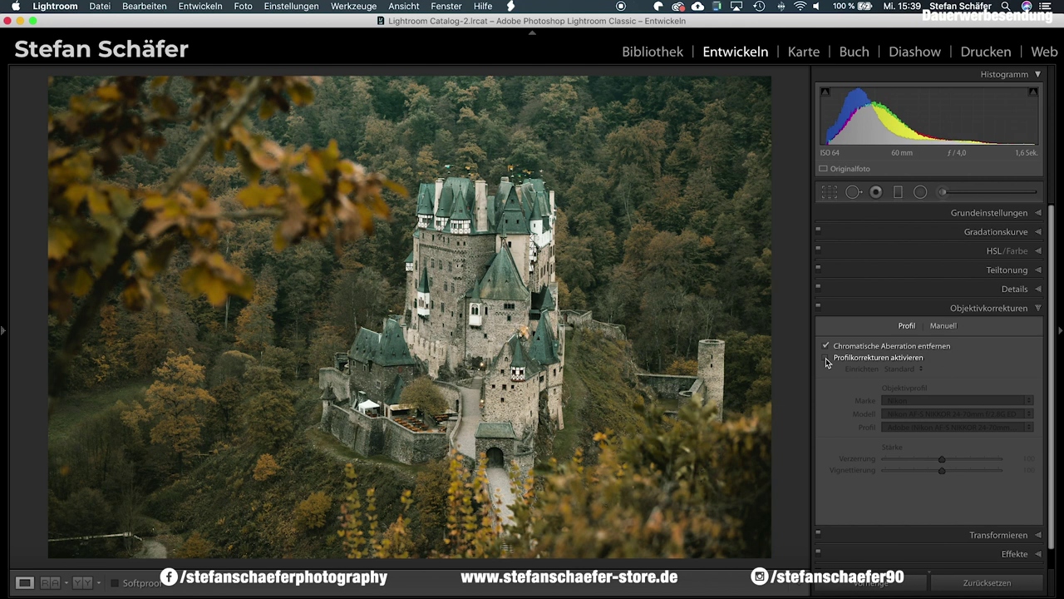
{"action": "left_click", "coordinate": [827, 359]}
Step: In Effekte, set the post-crop vignette amount to −10
{"action": "scroll", "coordinate": [898, 326], "scroll_direction": "down", "scroll_amount": 1}
{"action": "scroll", "coordinate": [898, 325], "scroll_direction": "down", "scroll_amount": 2}
{"action": "left_click", "coordinate": [959, 517]}
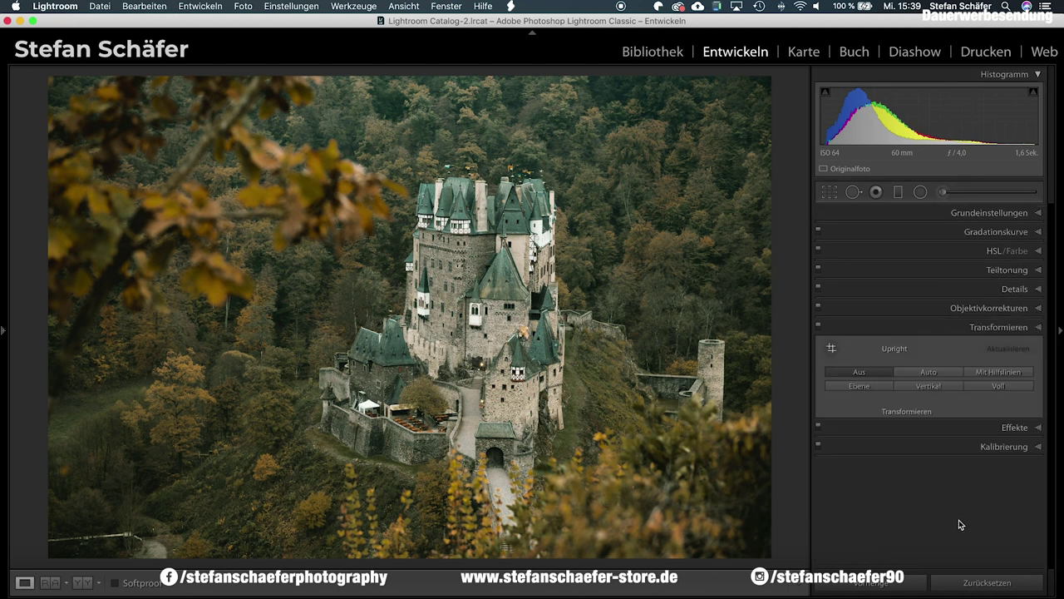
{"action": "scroll", "coordinate": [965, 552], "scroll_direction": "down", "scroll_amount": 2}
{"action": "left_click", "coordinate": [962, 541]}
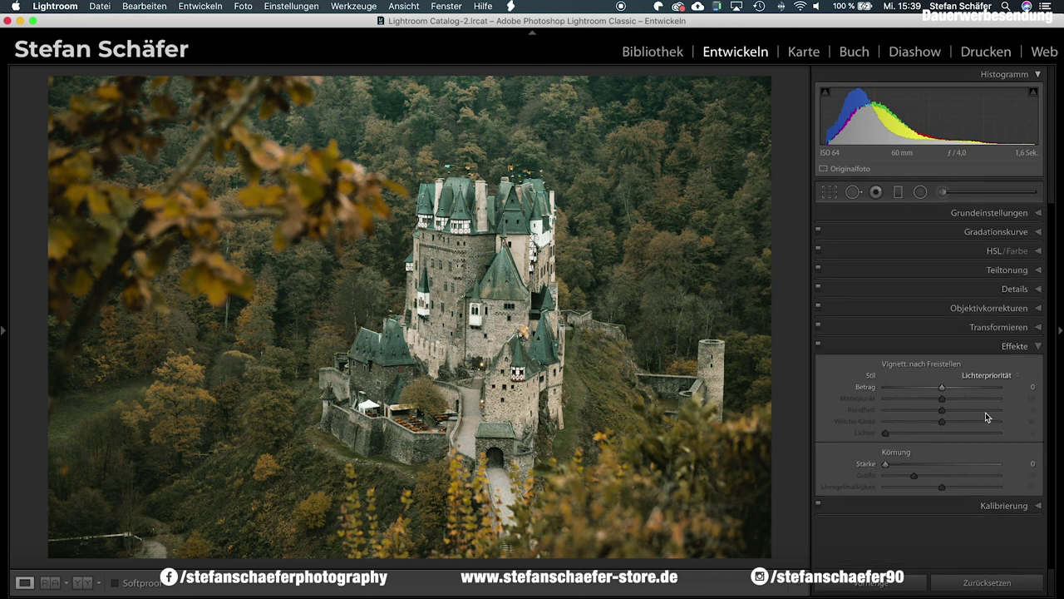
{"action": "left_click_drag", "start_coordinate": [946, 389], "coordinate": [938, 388]}
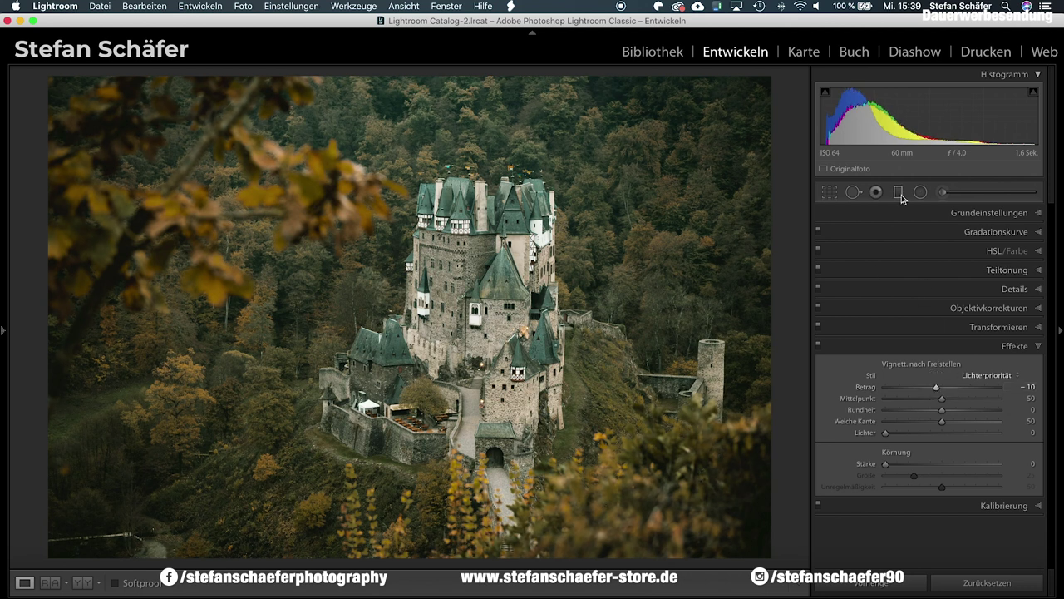
Step: With the Adjustment Brush, select the existing pin and raise its Clarity to 22
{"action": "left_click", "coordinate": [943, 192]}
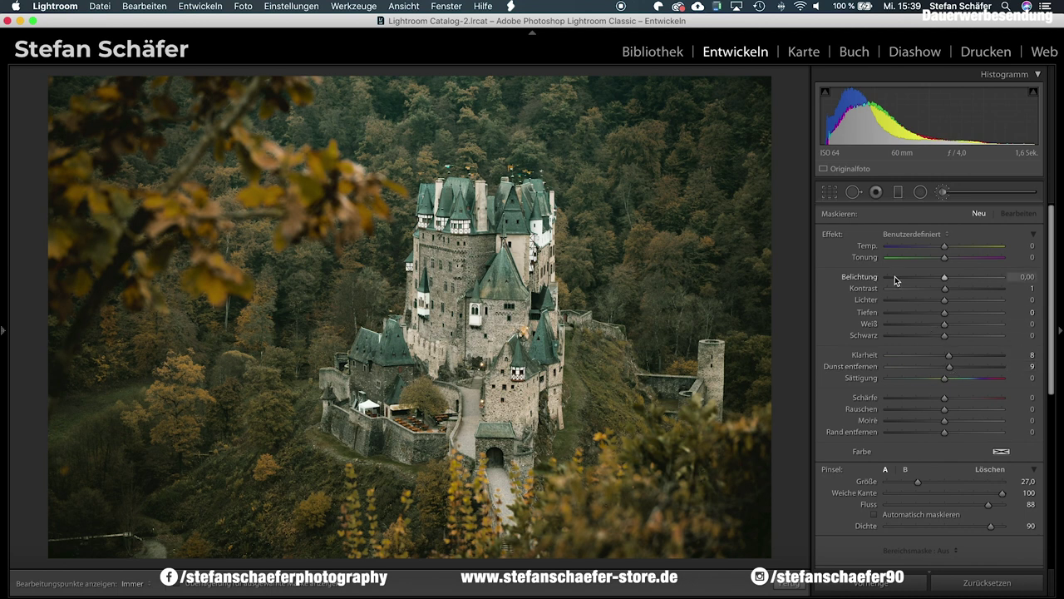
{"action": "key", "text": "h"}
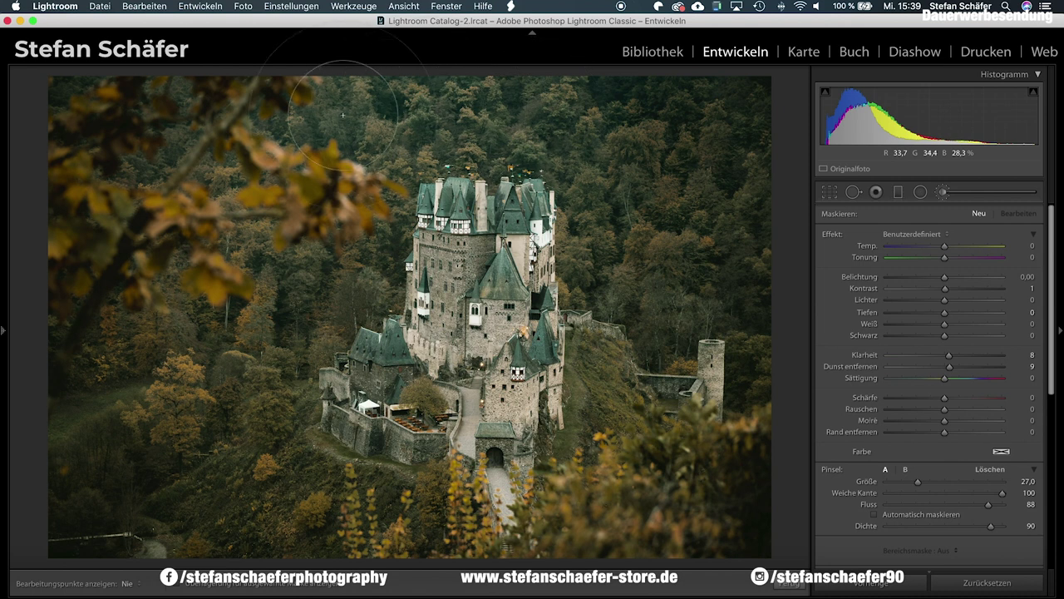
{"action": "left_click", "coordinate": [319, 327]}
{"action": "key", "text": "h"}
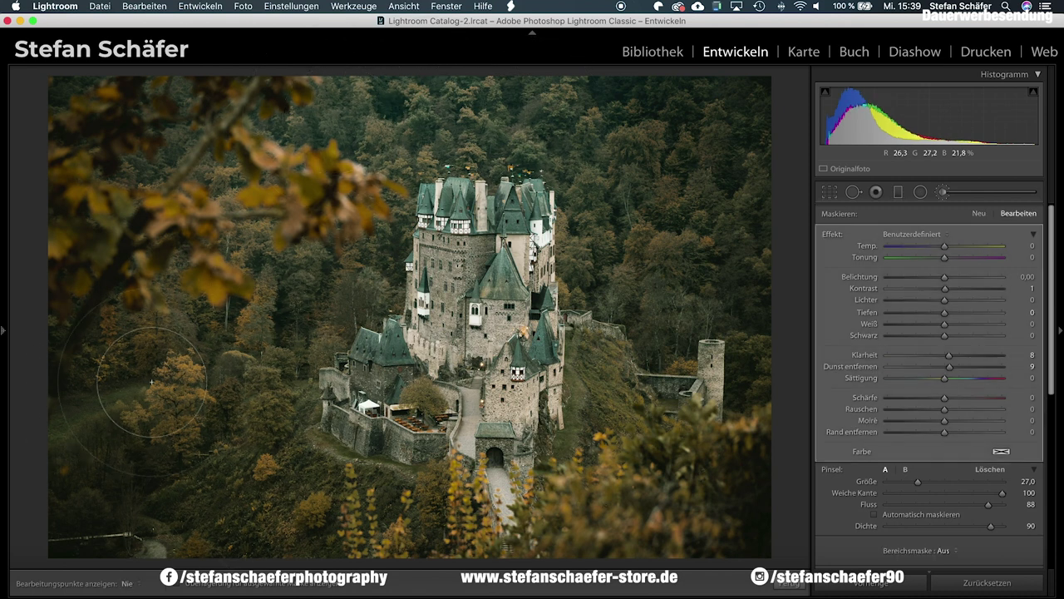
{"action": "key", "text": "h"}
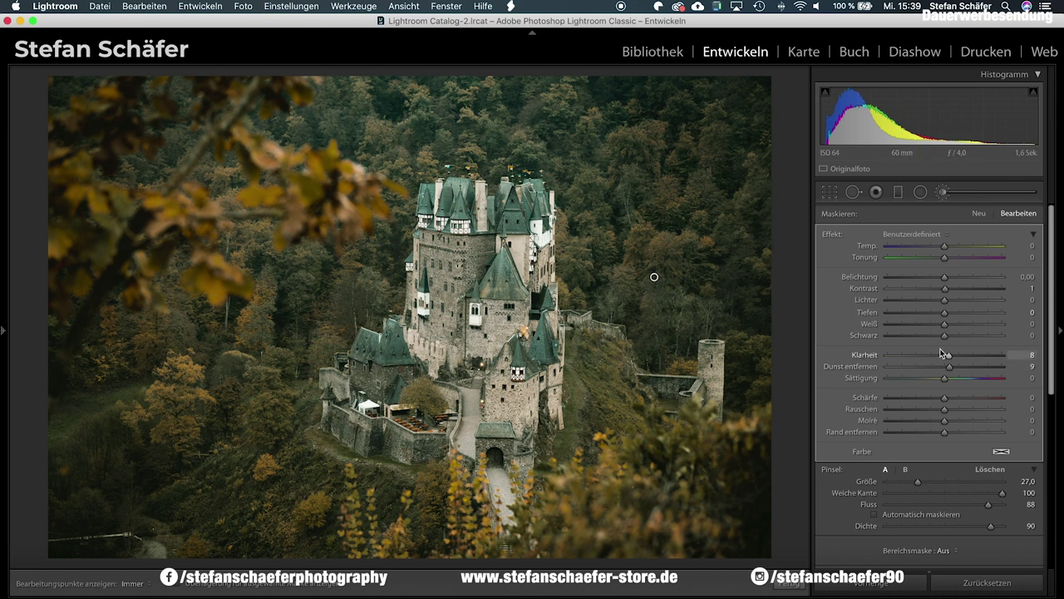
{"action": "left_click_drag", "start_coordinate": [950, 355], "coordinate": [958, 368]}
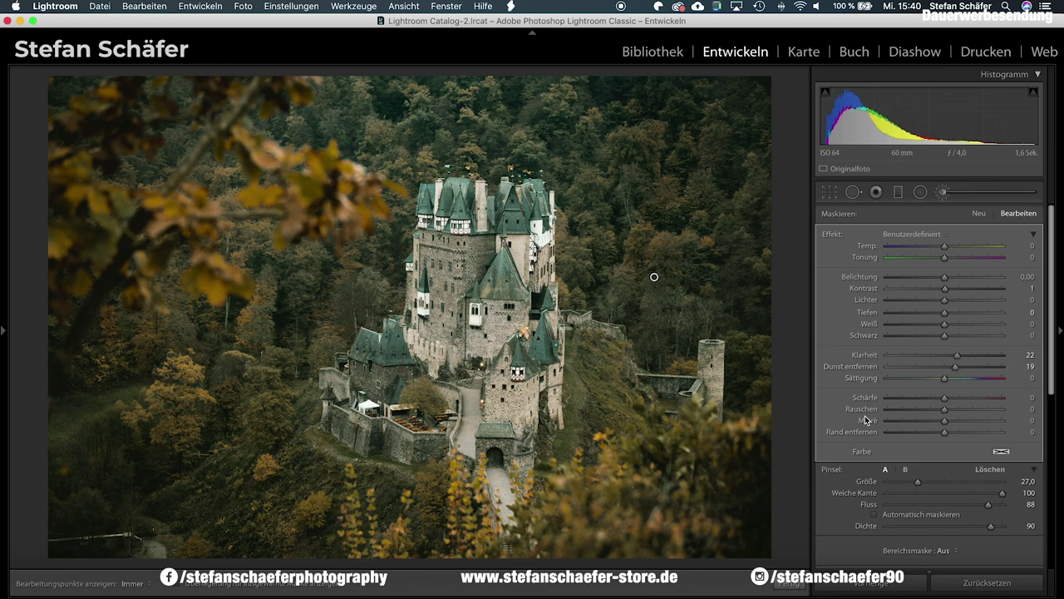
Step: Straighten the photo to −0.84° and crop tighter from the bottom-left, shifting the image right
{"action": "left_click", "coordinate": [792, 583]}
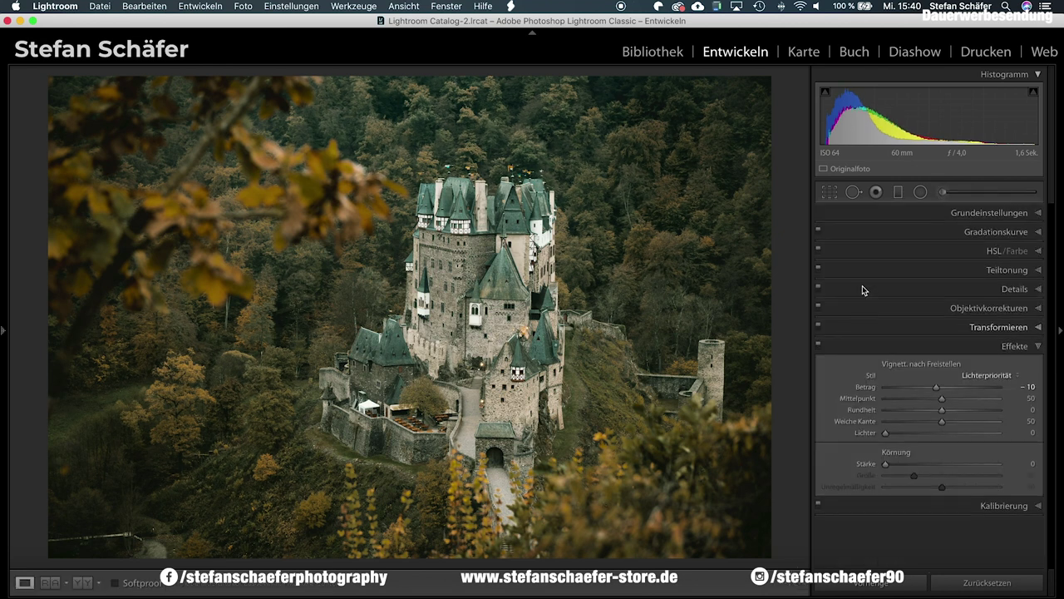
{"action": "key", "text": "r"}
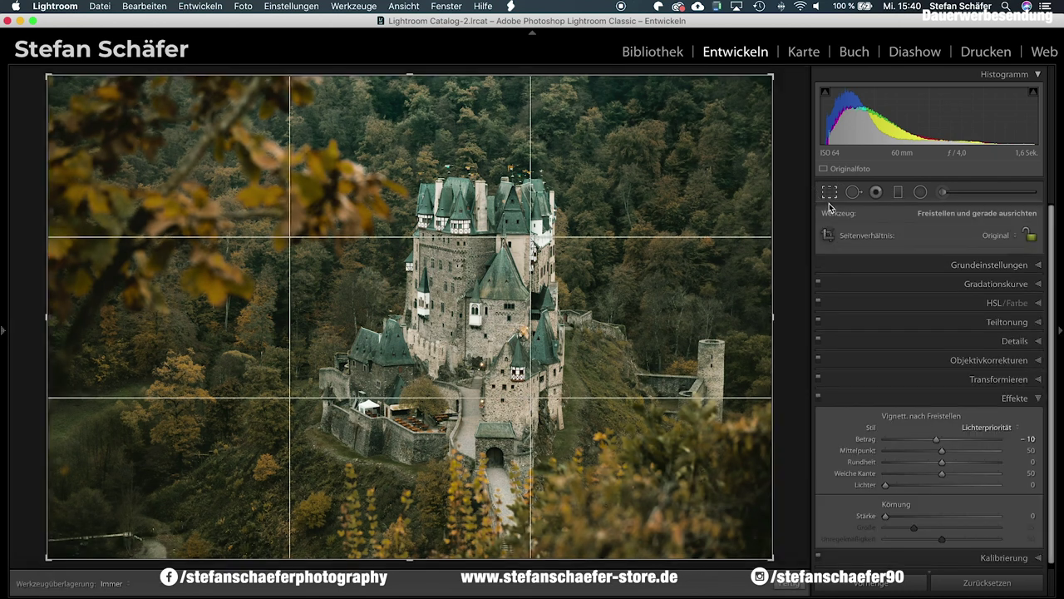
{"action": "left_click_drag", "start_coordinate": [780, 75], "coordinate": [780, 68]}
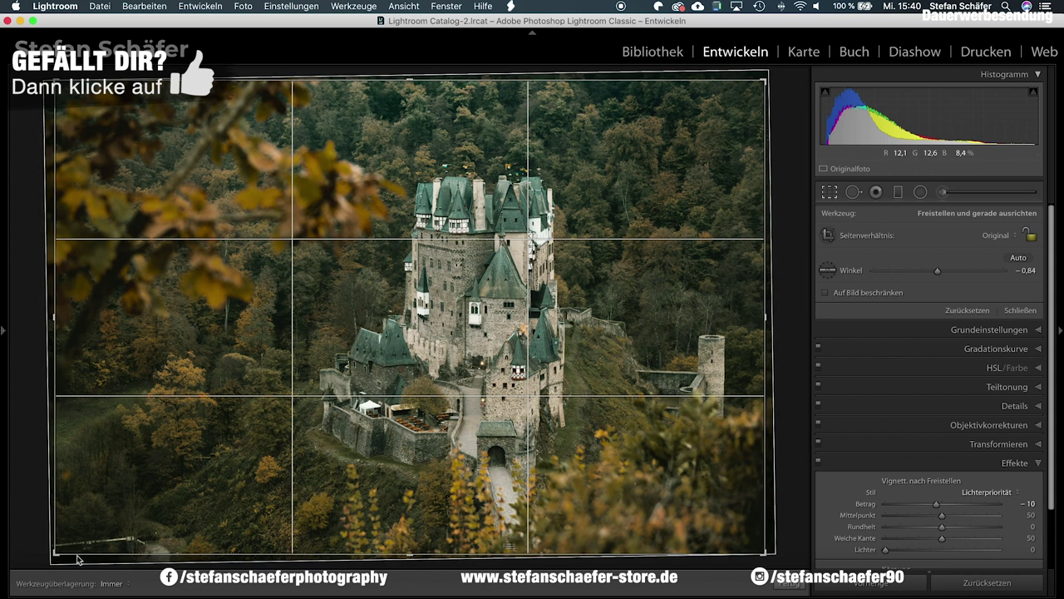
{"action": "left_click_drag", "start_coordinate": [55, 551], "coordinate": [70, 542]}
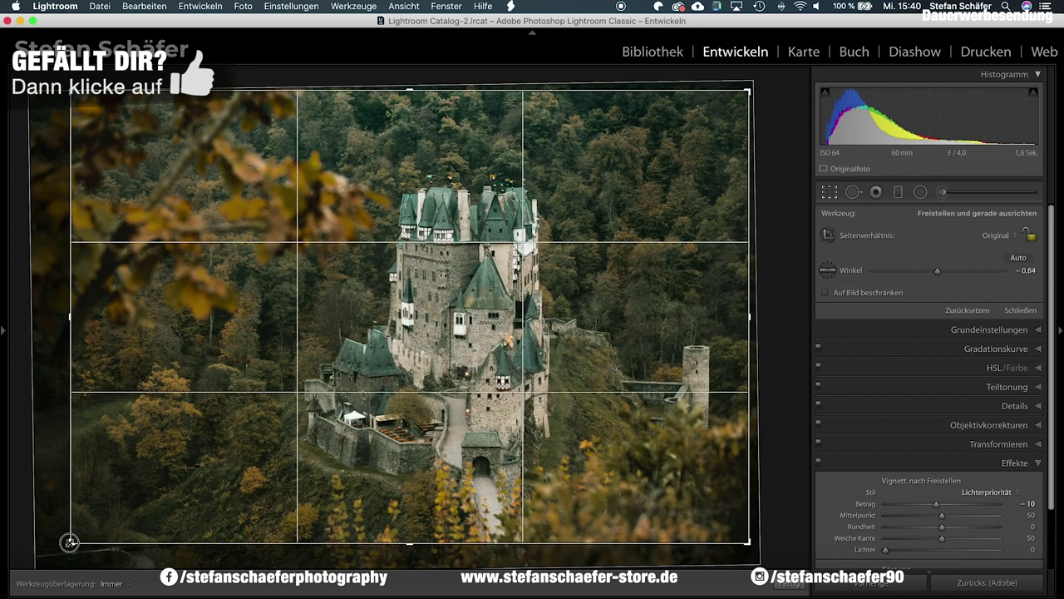
{"action": "left_click_drag", "start_coordinate": [266, 482], "coordinate": [298, 482]}
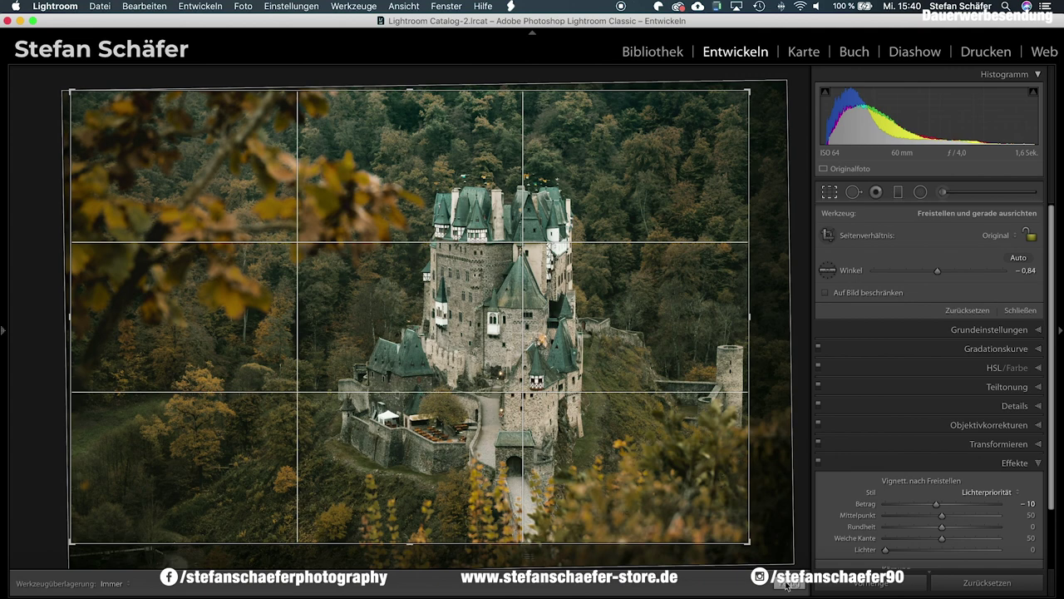
{"action": "key", "text": "Return"}
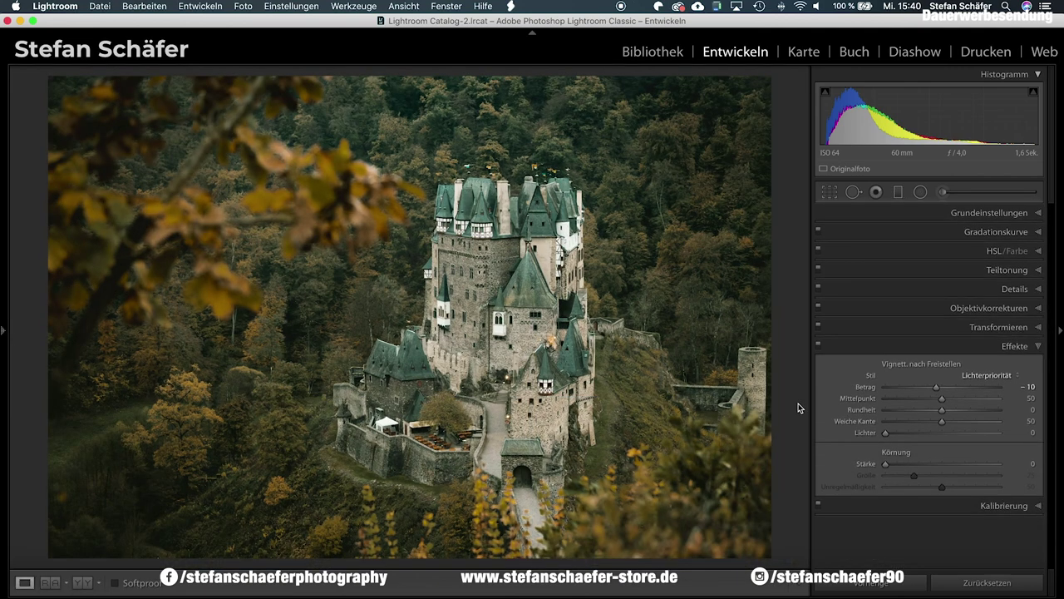